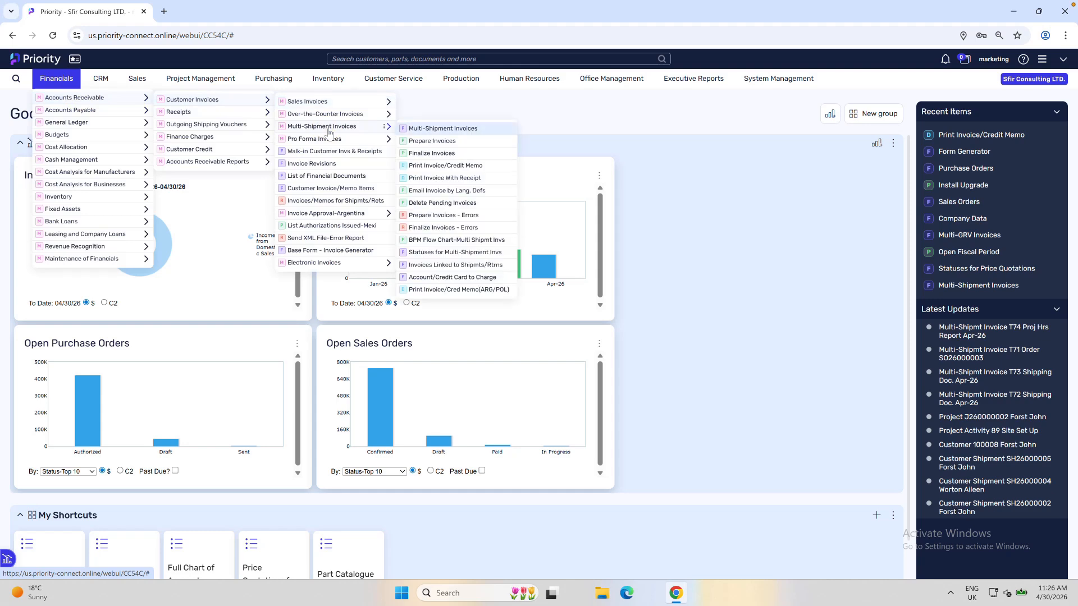
# Create a report design template named "New Word Template 2" for the Print Invoice/Credit Memo document.
pyautogui.click(455, 167)
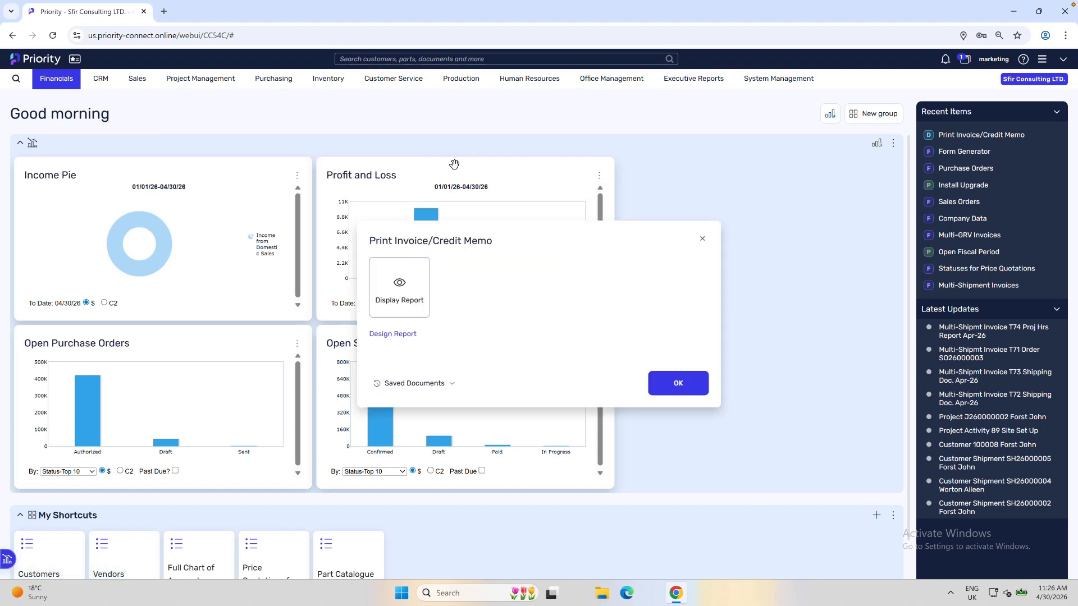
pyautogui.click(402, 338)
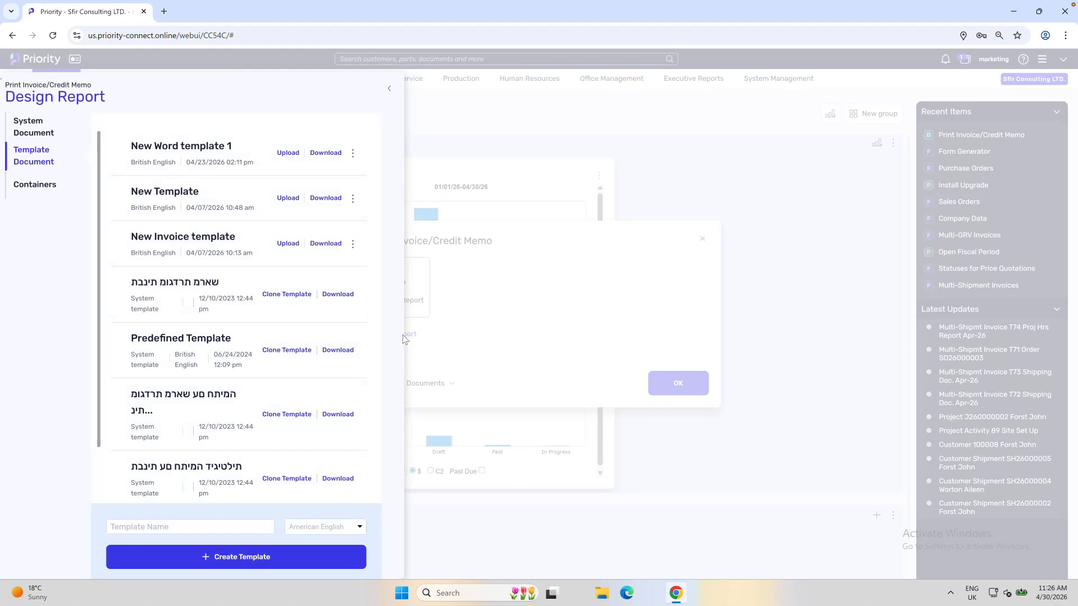
pyautogui.click(151, 528)
pyautogui.write('New ')
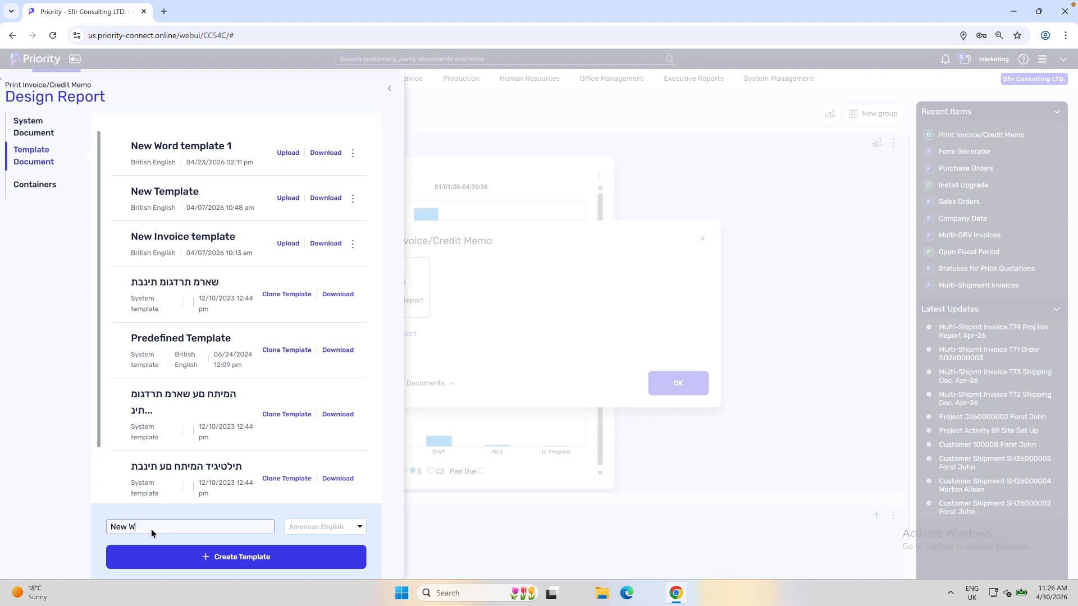
pyautogui.write('Word Template 2')
pyautogui.click(230, 559)
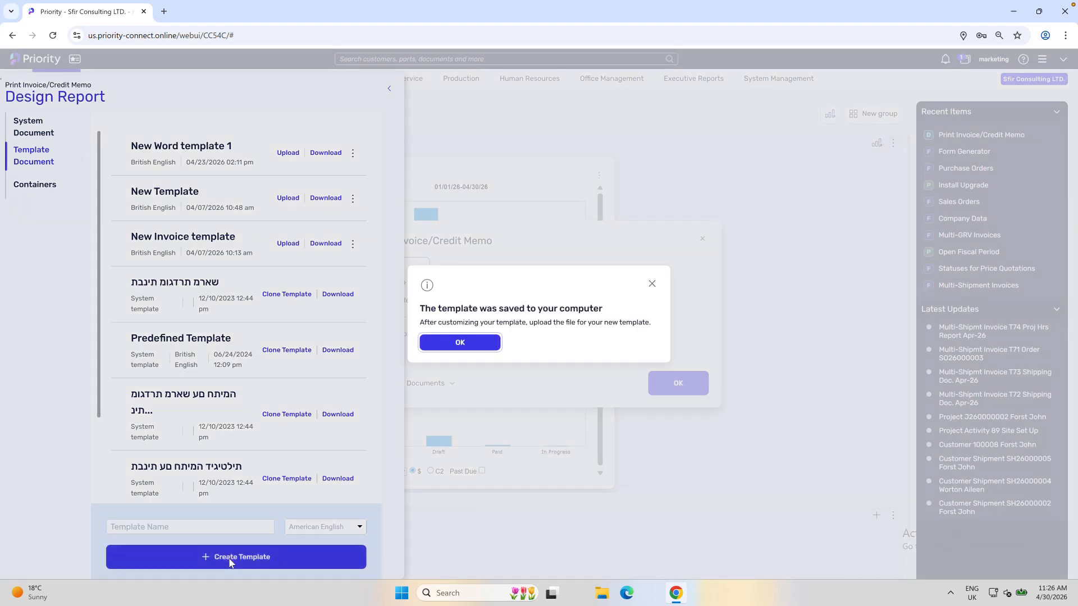
pyautogui.click(473, 343)
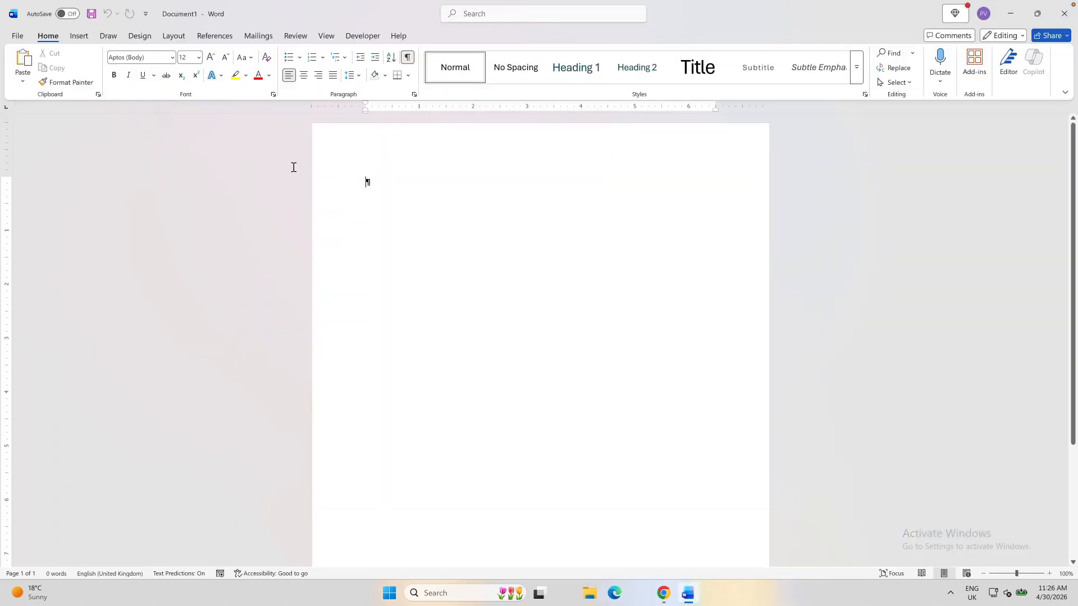
# In Word, show the XML mapping and insert Company_Name from Company_Details as a rich text content control.
pyautogui.click(362, 36)
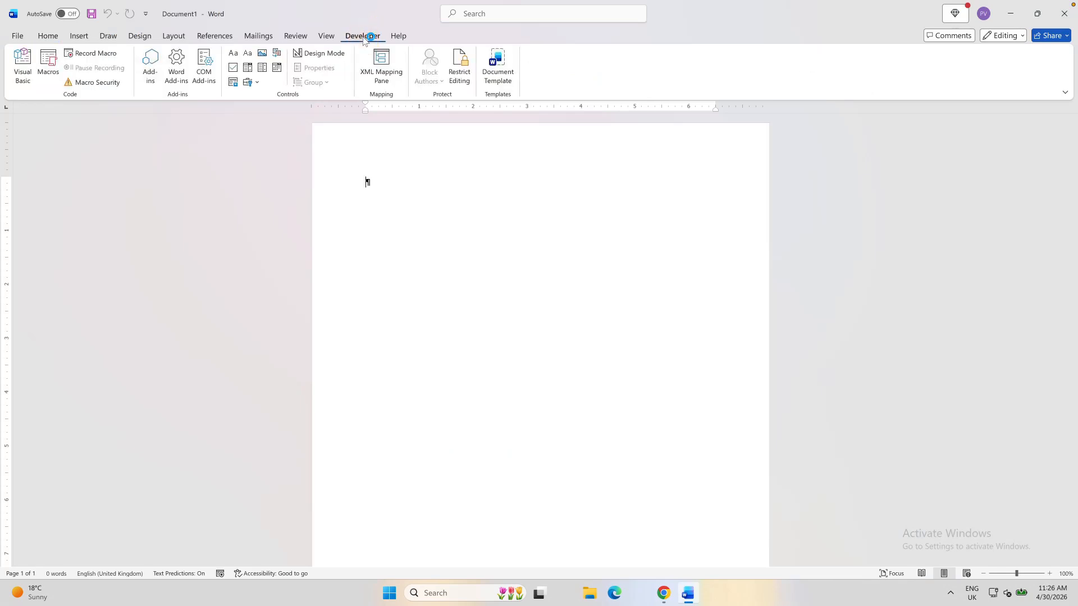
pyautogui.click(389, 66)
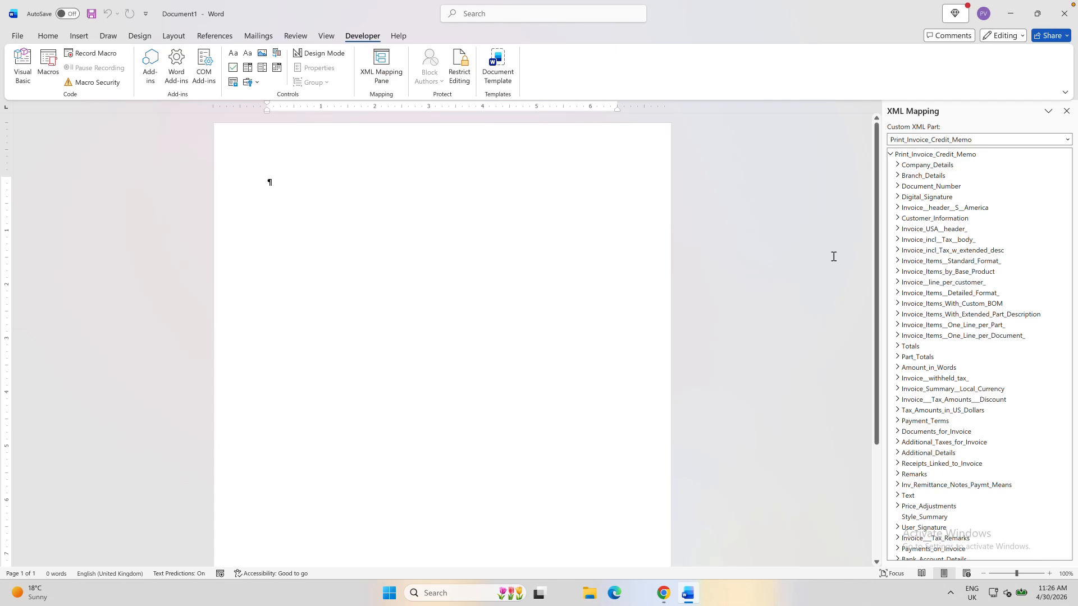
pyautogui.click(897, 165)
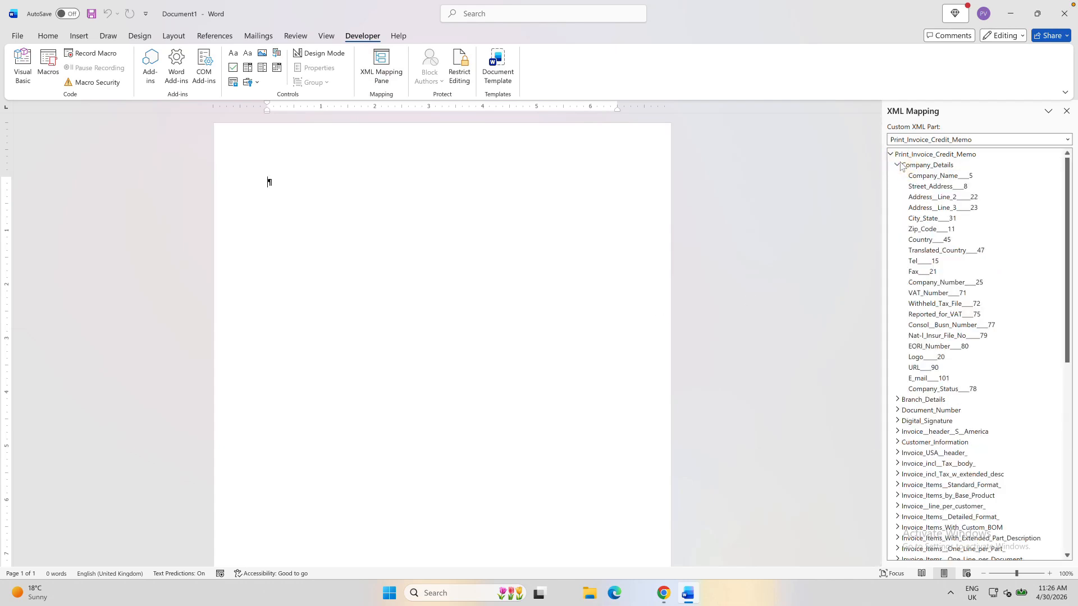
pyautogui.rightClick(939, 181)
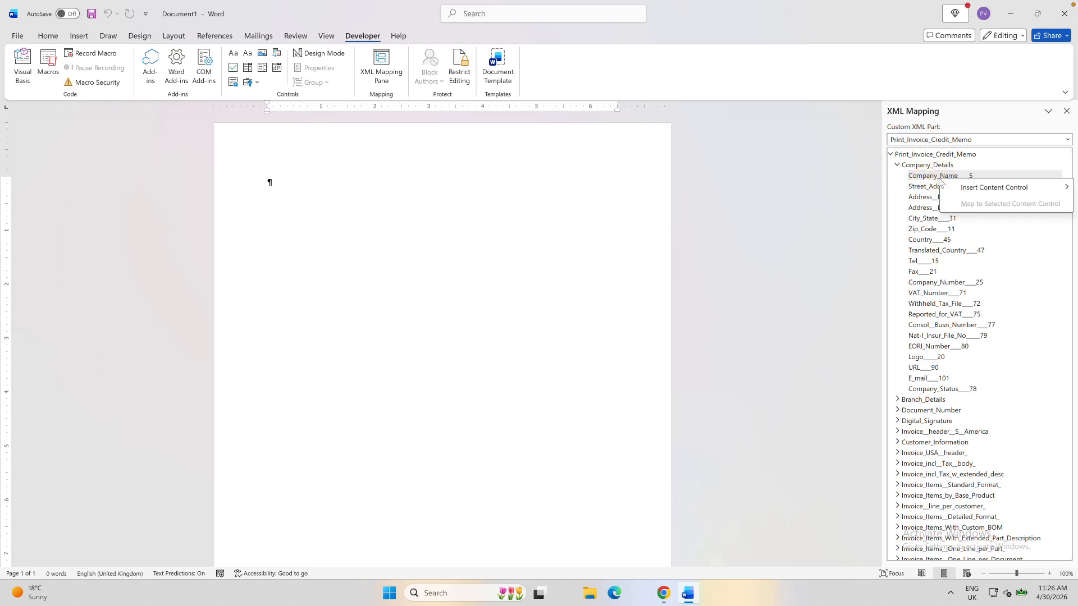
pyautogui.moveTo(954, 187)
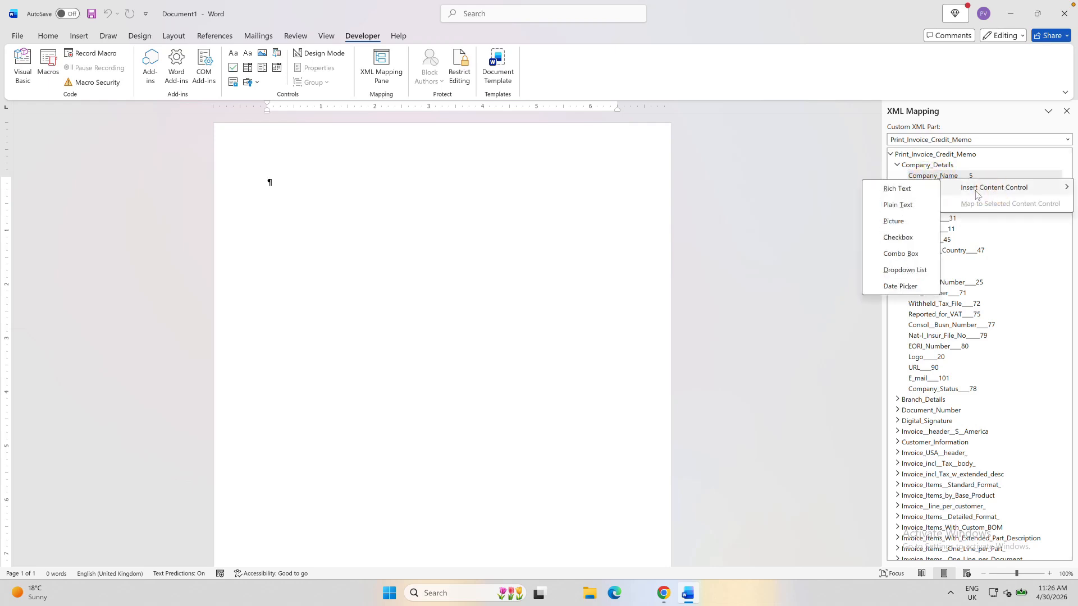
pyautogui.click(900, 189)
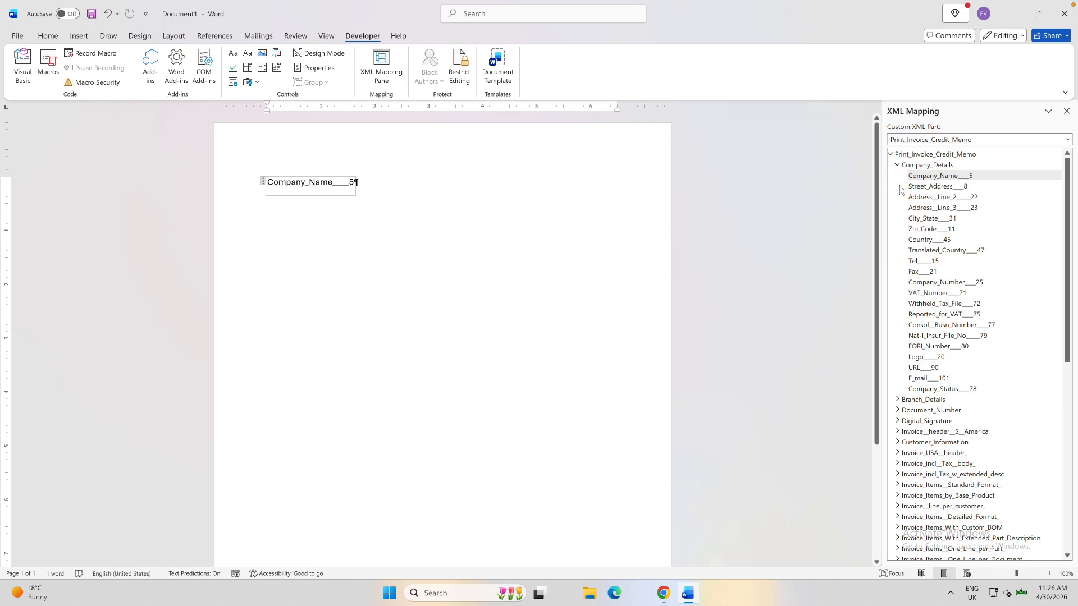
# Insert the Logo field from Company_Details as a picture content control, one tab after the company name.
pyautogui.click(413, 190)
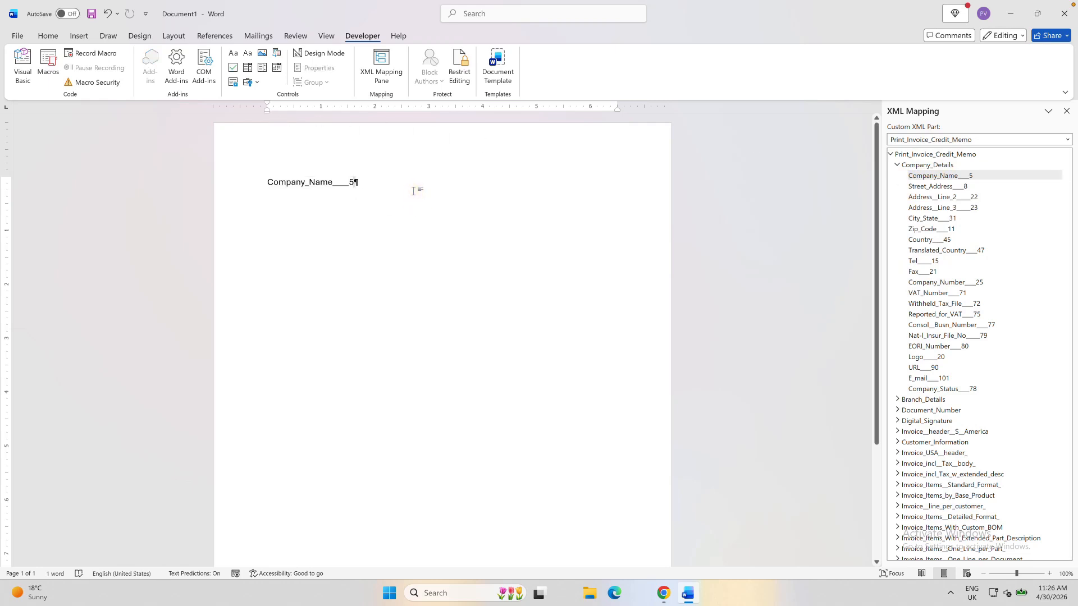
pyautogui.press('Tab')
pyautogui.click(927, 358)
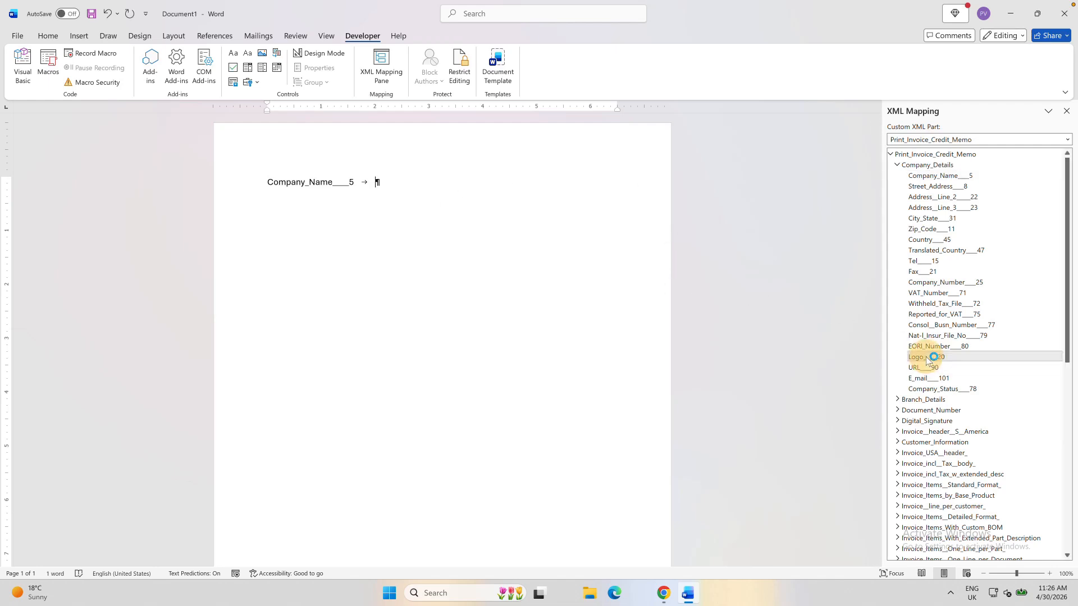
pyautogui.rightClick(930, 358)
pyautogui.moveTo(952, 369)
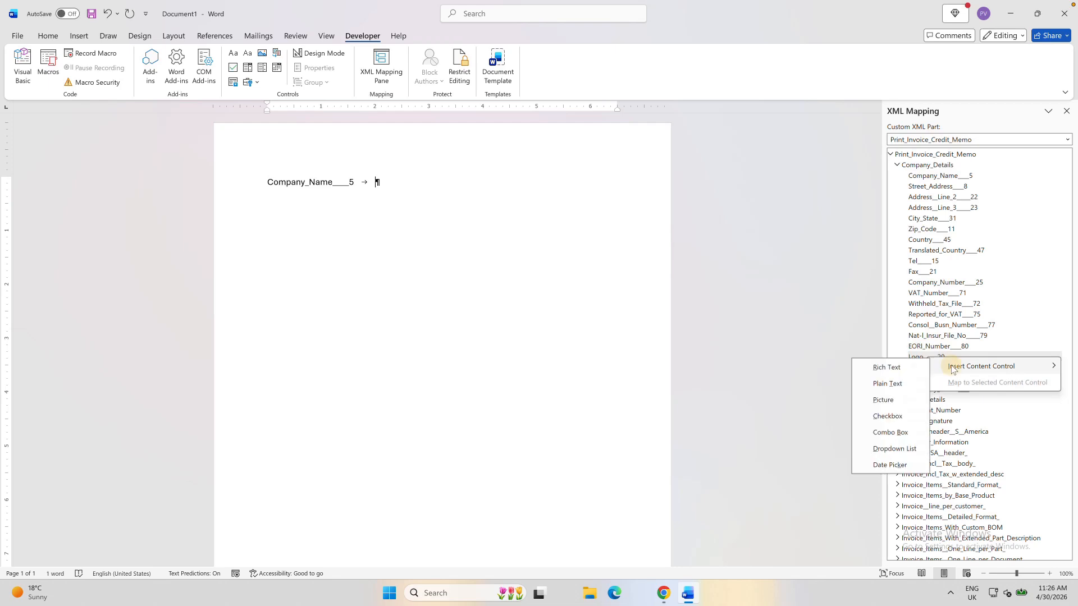
pyautogui.click(881, 400)
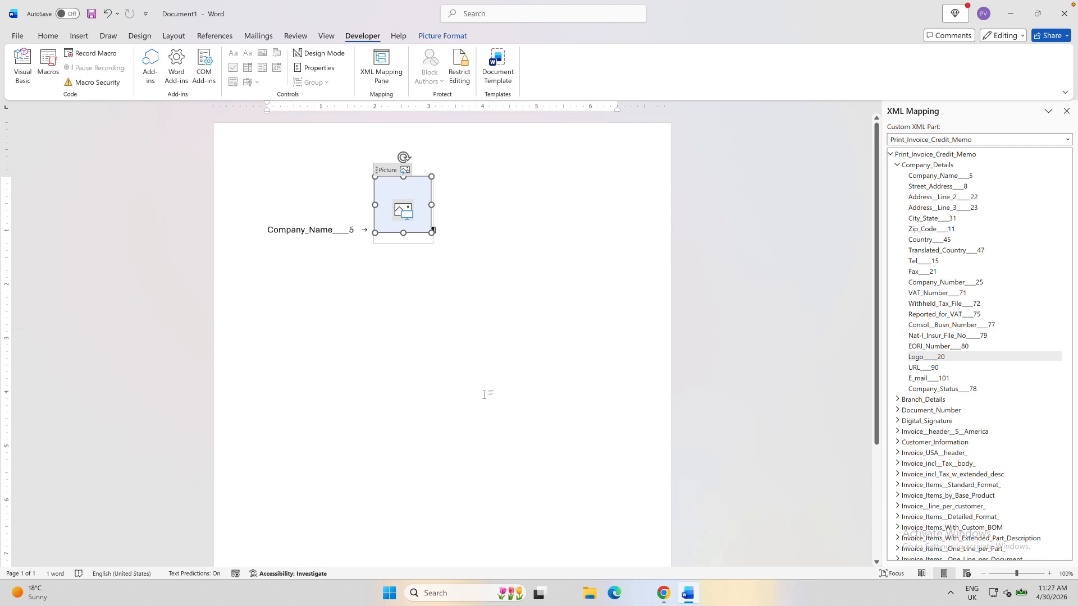
# Save the document to the personal OneDrive as a Word Template (*.dotx) named "New Test".
pyautogui.click(17, 36)
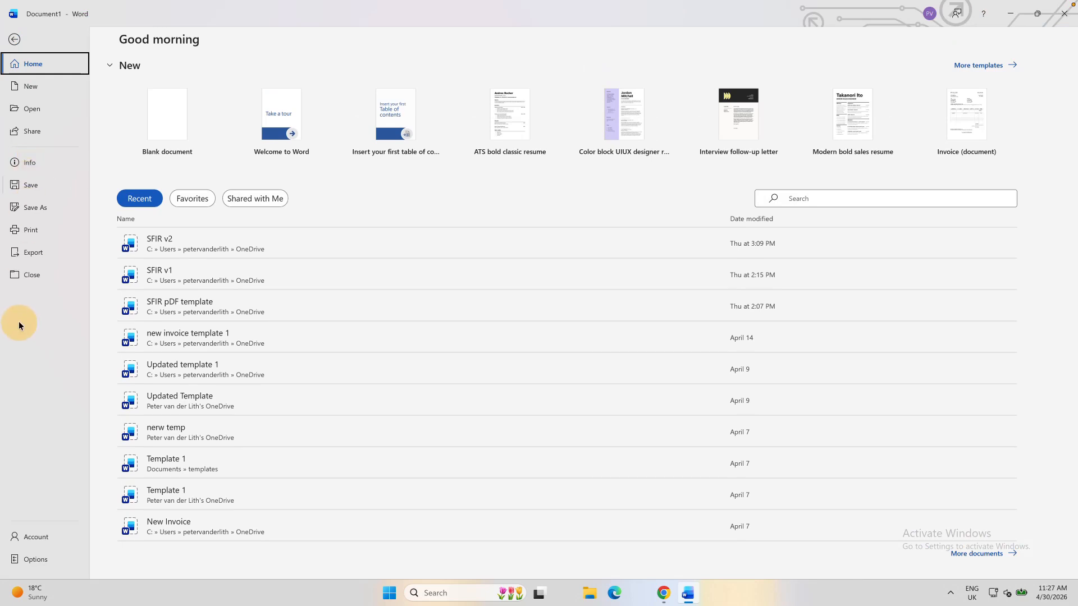
pyautogui.click(41, 210)
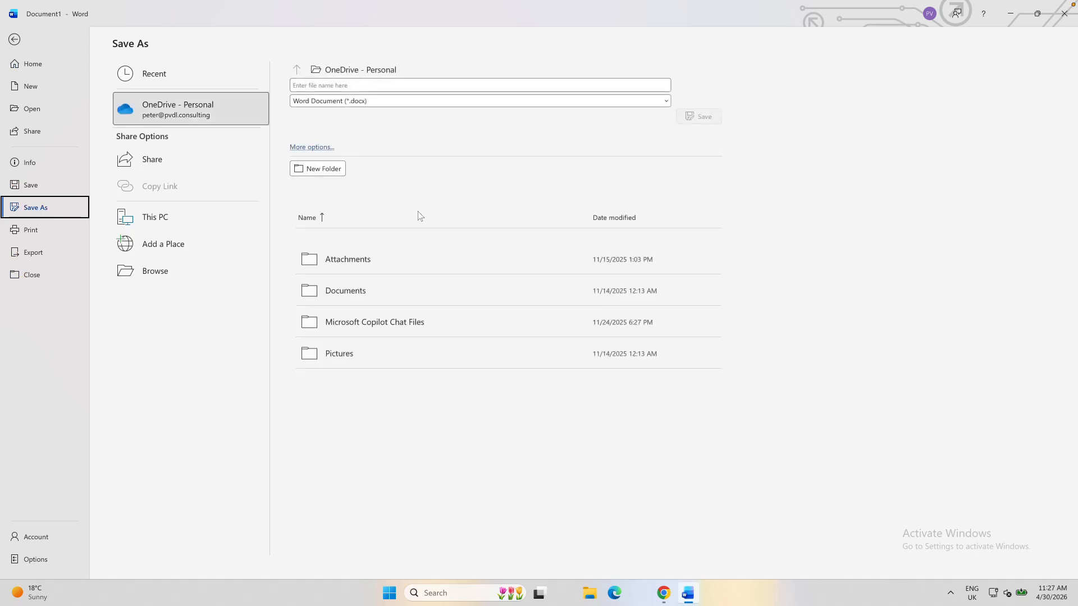
pyautogui.click(348, 86)
pyautogui.write('New Test')
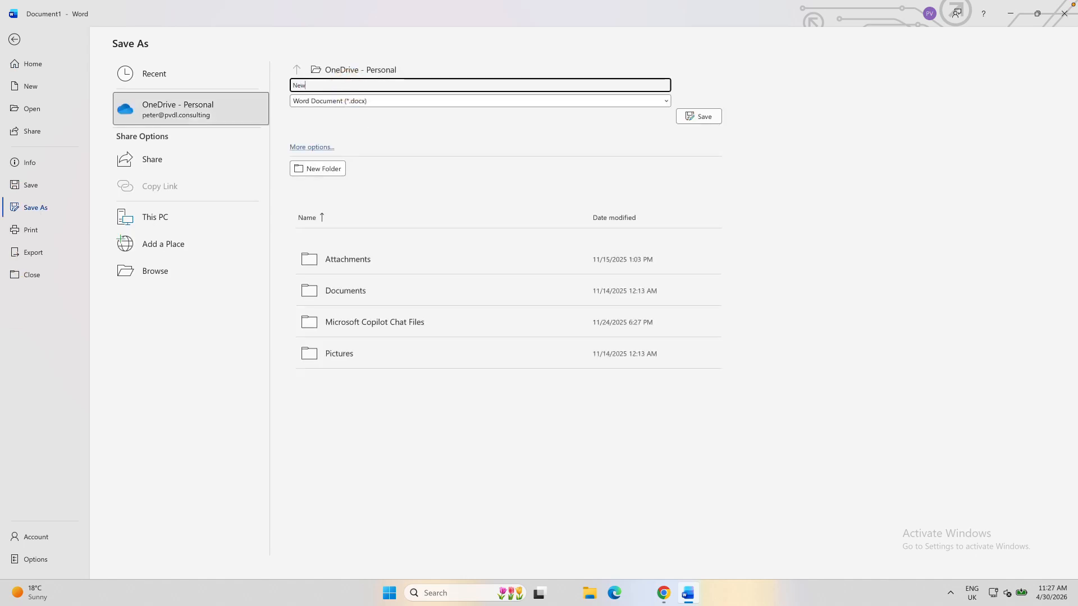
pyautogui.click(521, 101)
pyautogui.click(342, 155)
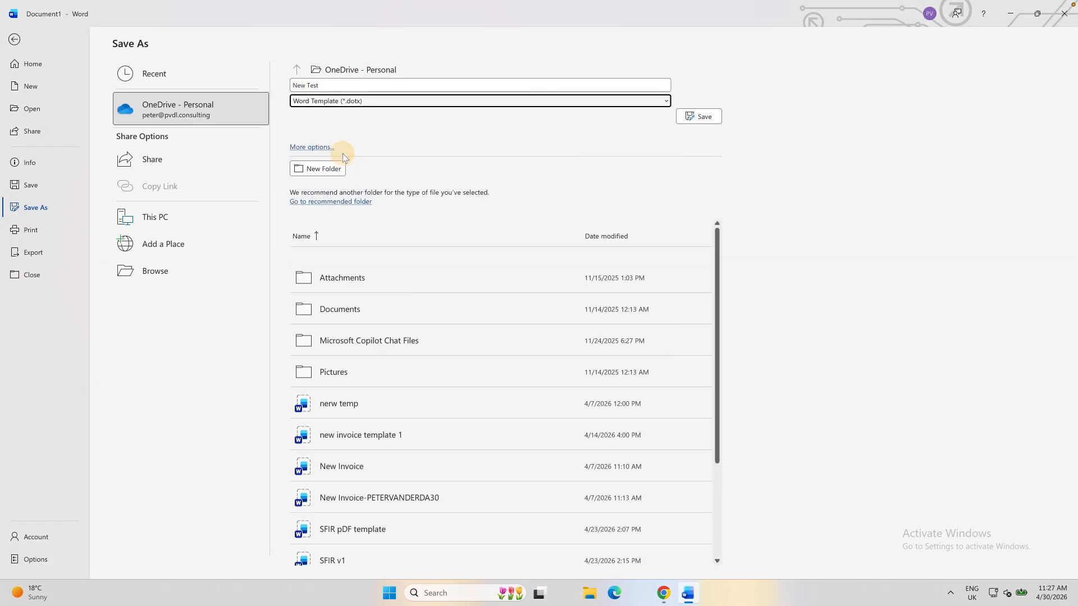
pyautogui.click(699, 119)
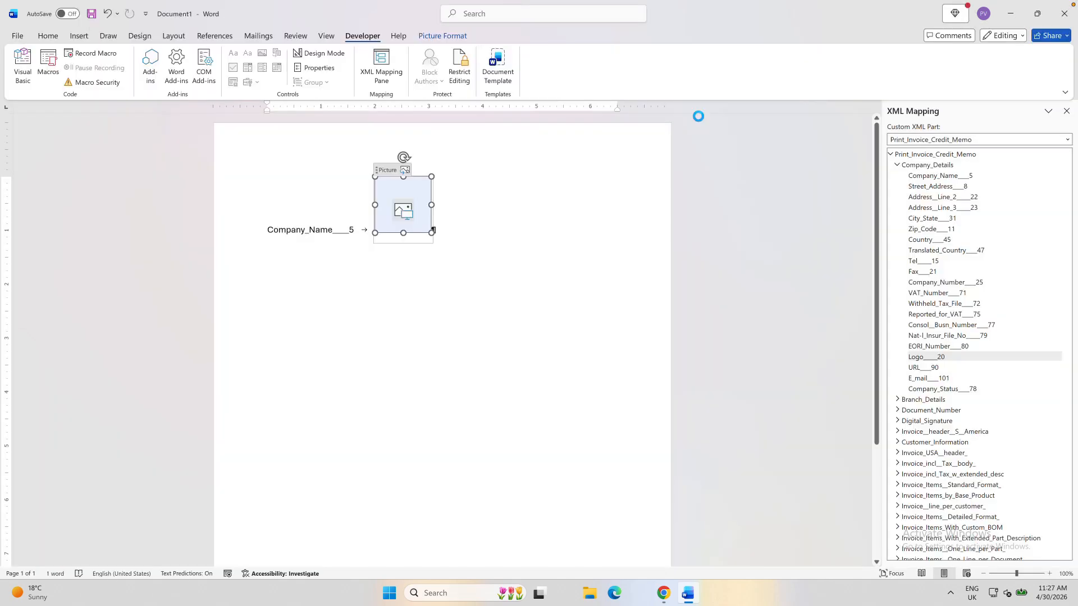
# Switch back to Priority, upload the SFIR v2 file to the "New Template" entry, and close the Print Invoice/Credit Memo dialog.
pyautogui.click(665, 594)
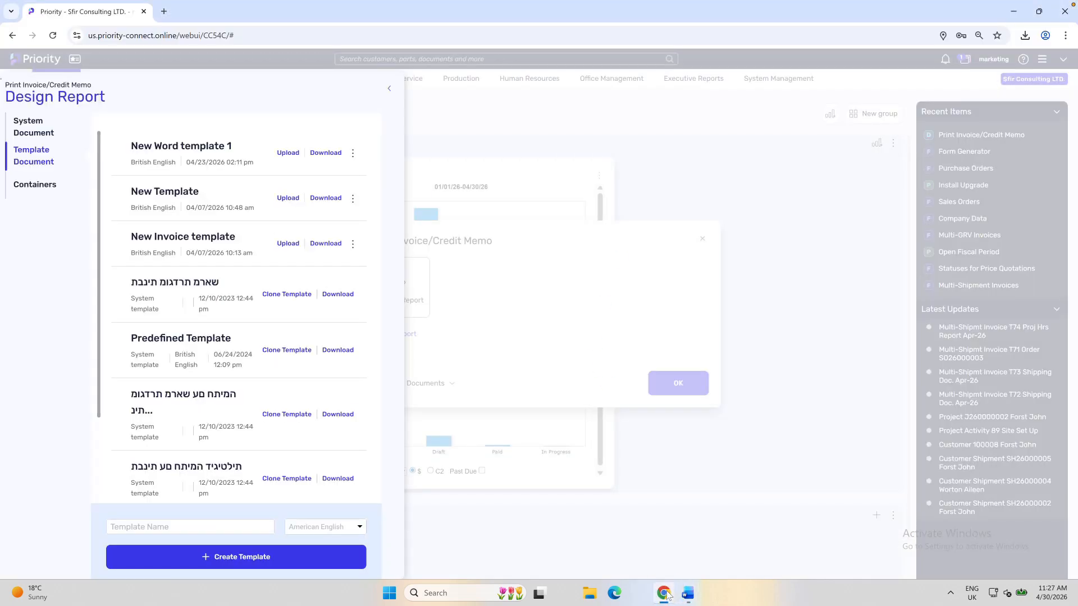
pyautogui.click(289, 199)
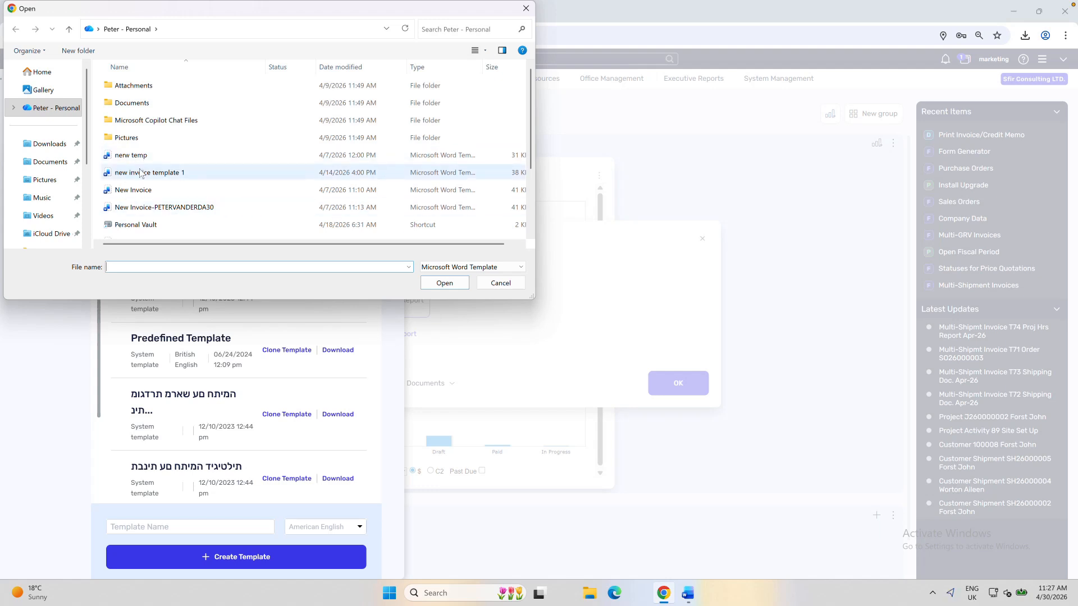
pyautogui.scroll(-2, 140, 176)
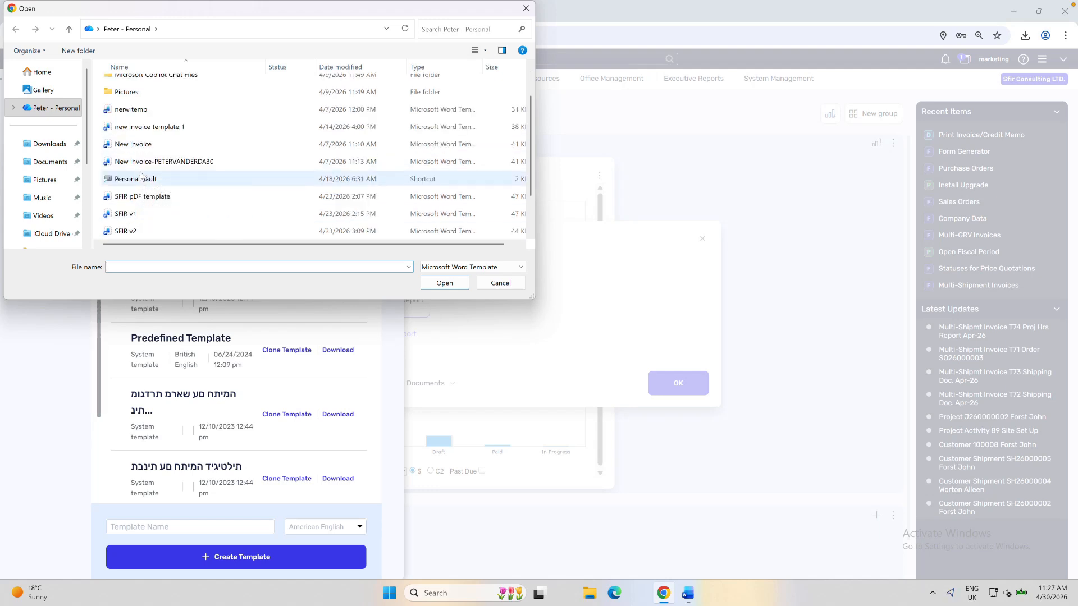
pyautogui.doubleClick(127, 231)
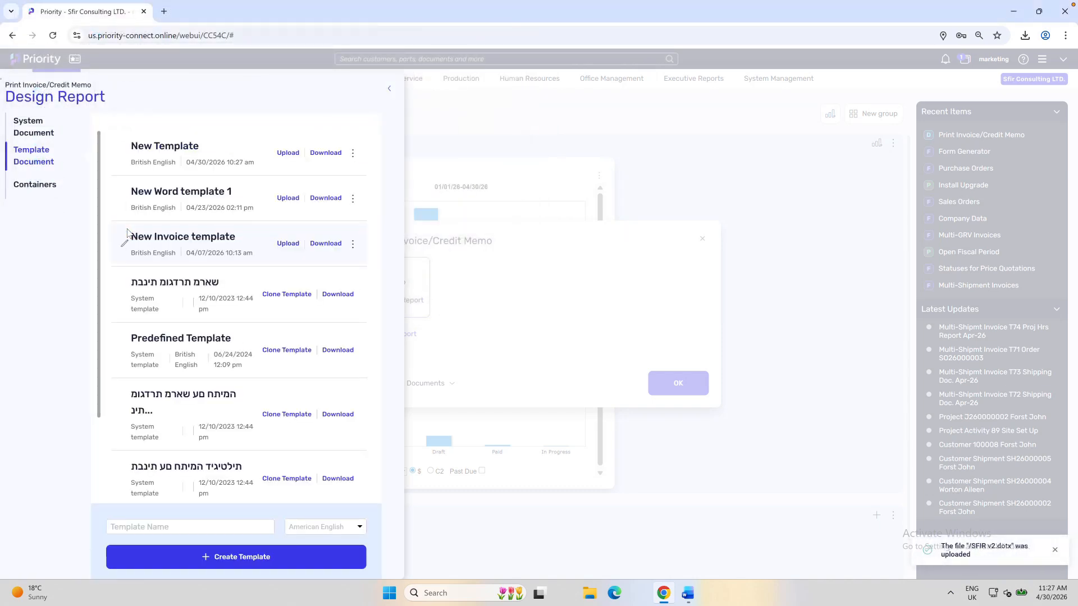
pyautogui.click(390, 89)
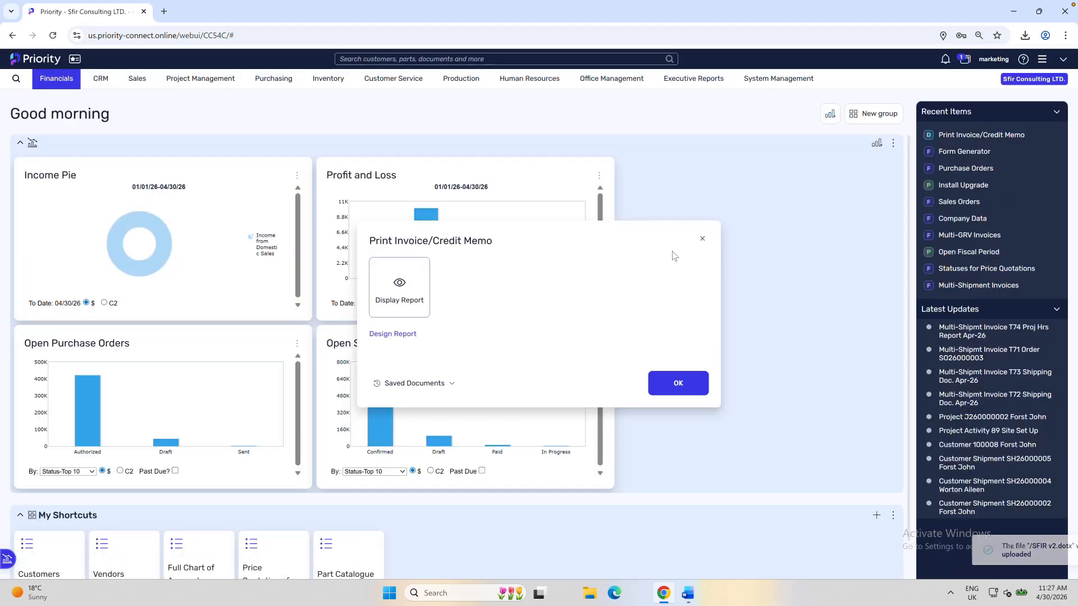
pyautogui.click(702, 239)
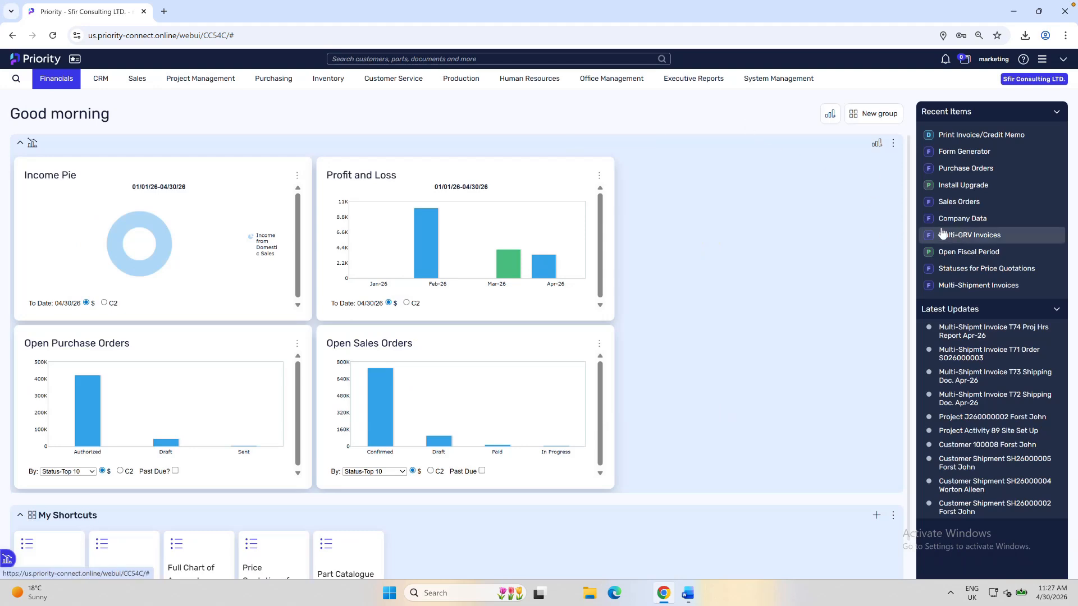
# Open the Multi-Shipment Invoices form and retrieve the invoices whose number matches T*.
pyautogui.click(984, 285)
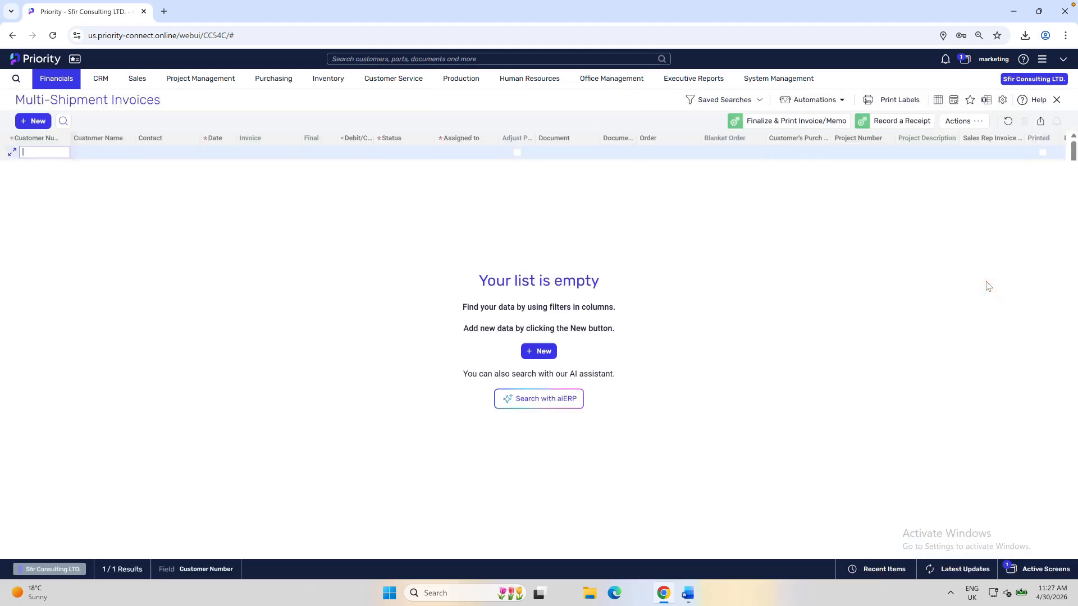
pyautogui.press('Tab')
pyautogui.press('Tab')
pyautogui.press('Tab')
pyautogui.press('Tab')
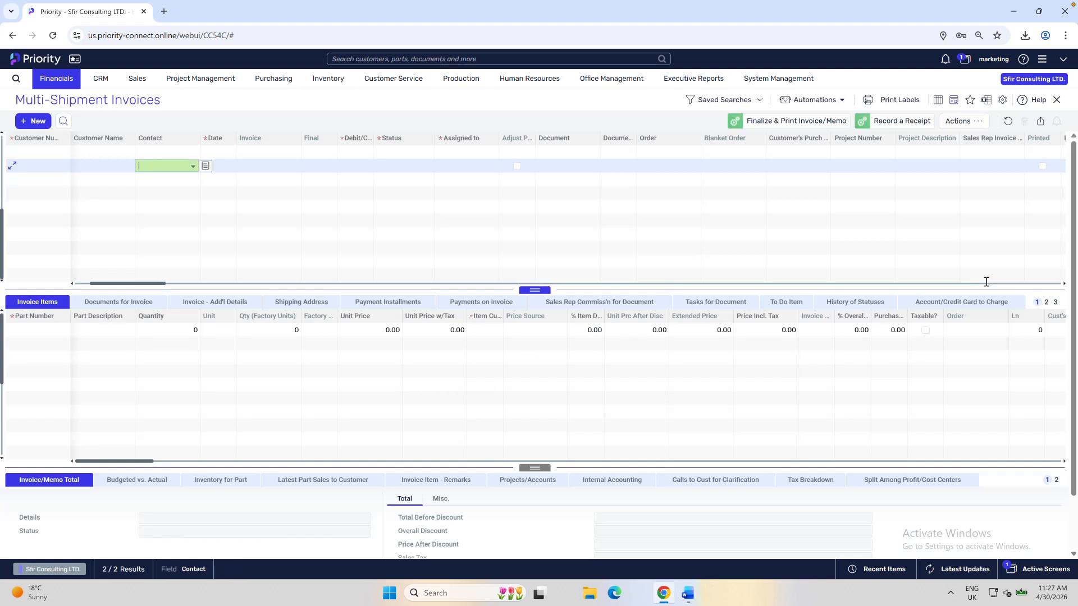
pyautogui.write('T')
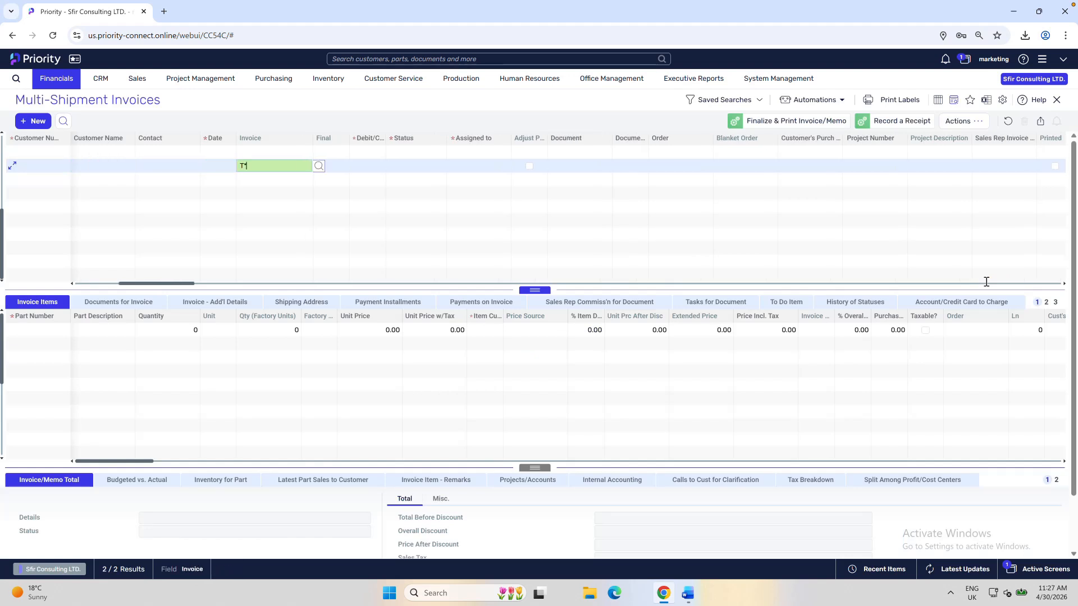
pyautogui.write('*')
pyautogui.press('Return')
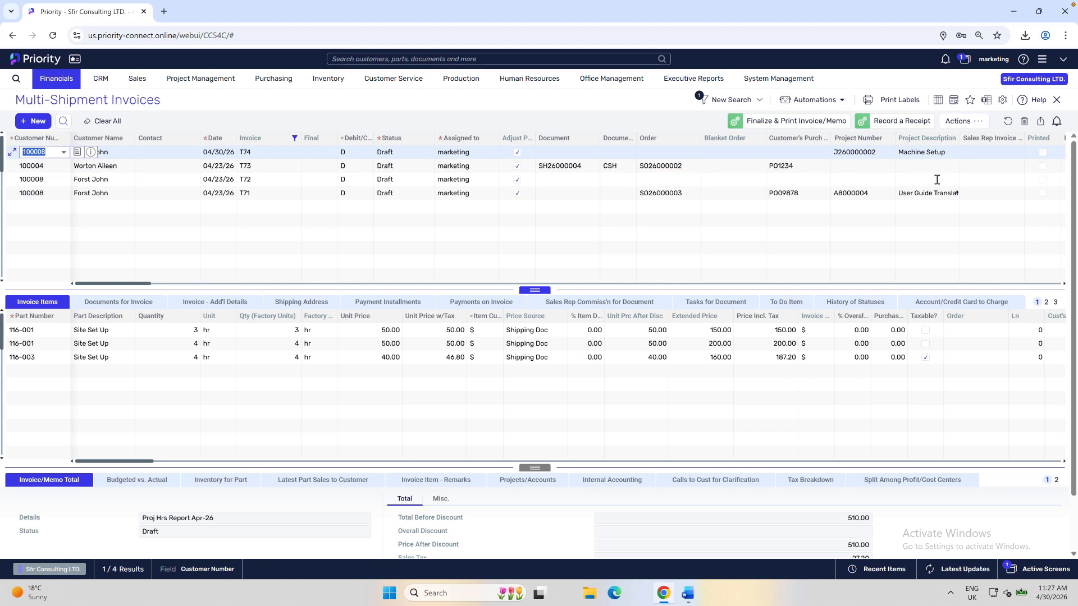
# Display the first listed invoice as a PDF in the "New Word template 1" format, then return to the invoice list.
pyautogui.click(964, 124)
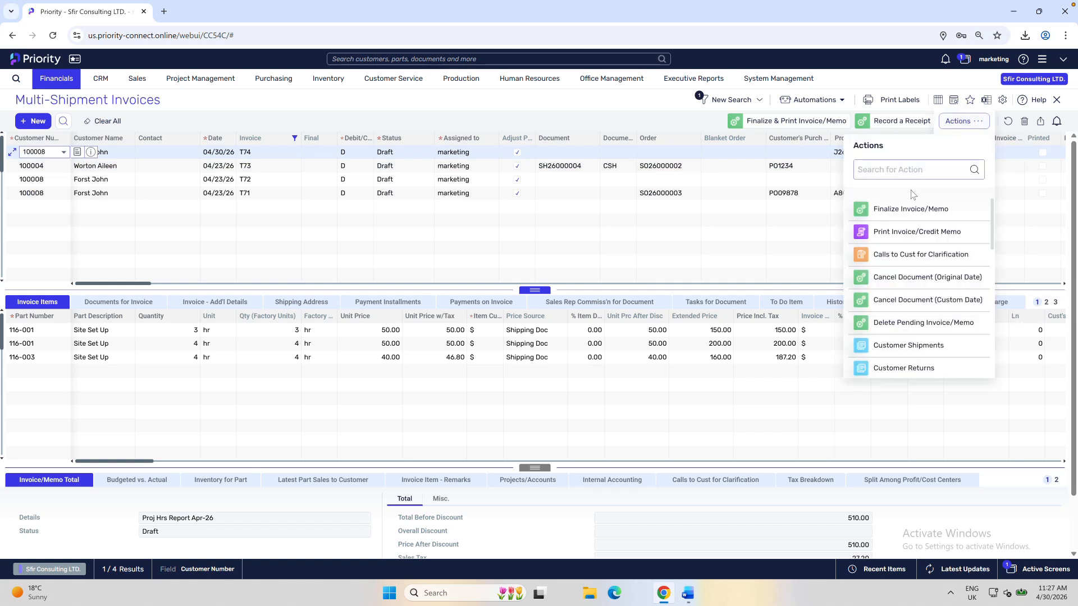
pyautogui.click(910, 233)
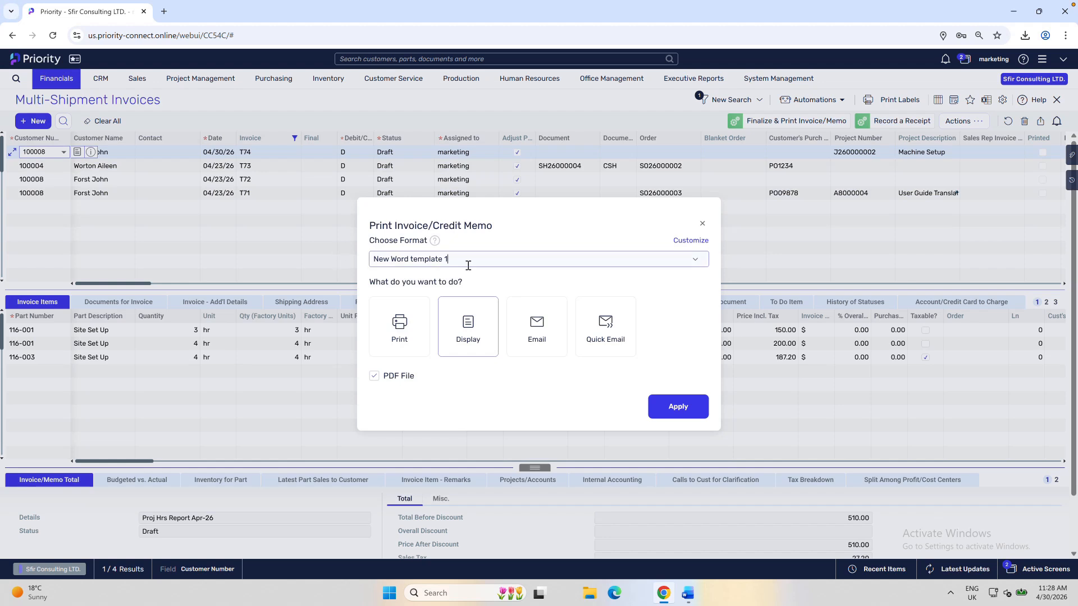
pyautogui.click(690, 405)
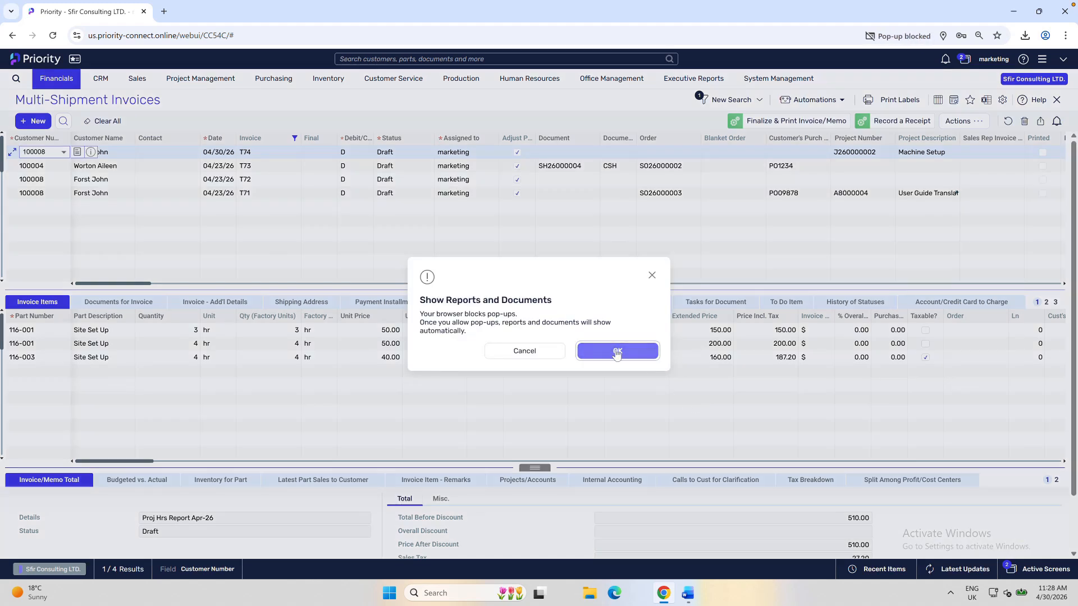
pyautogui.click(616, 351)
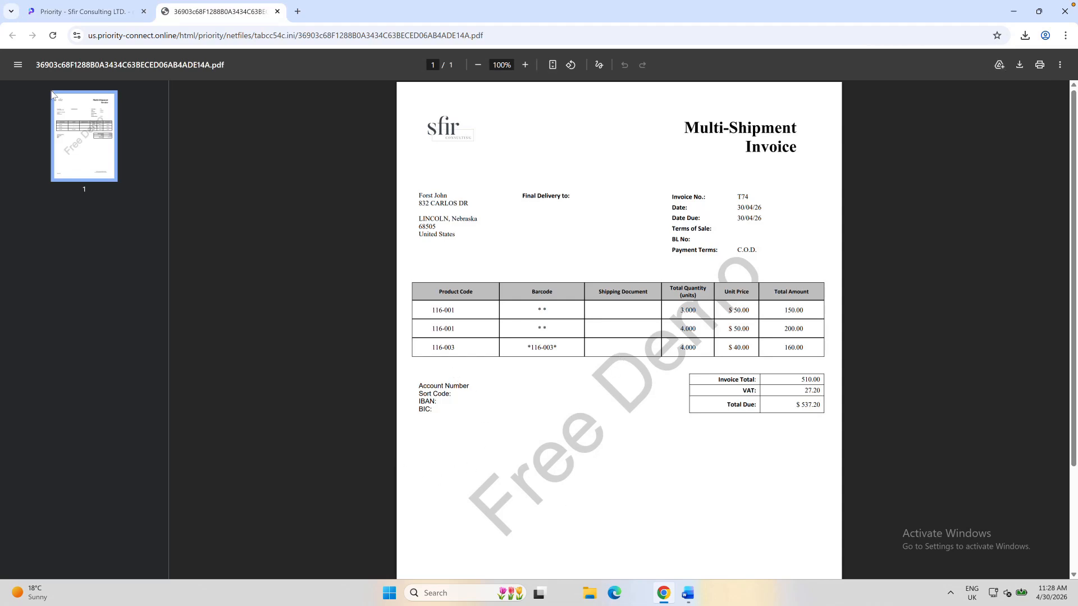
pyautogui.click(85, 11)
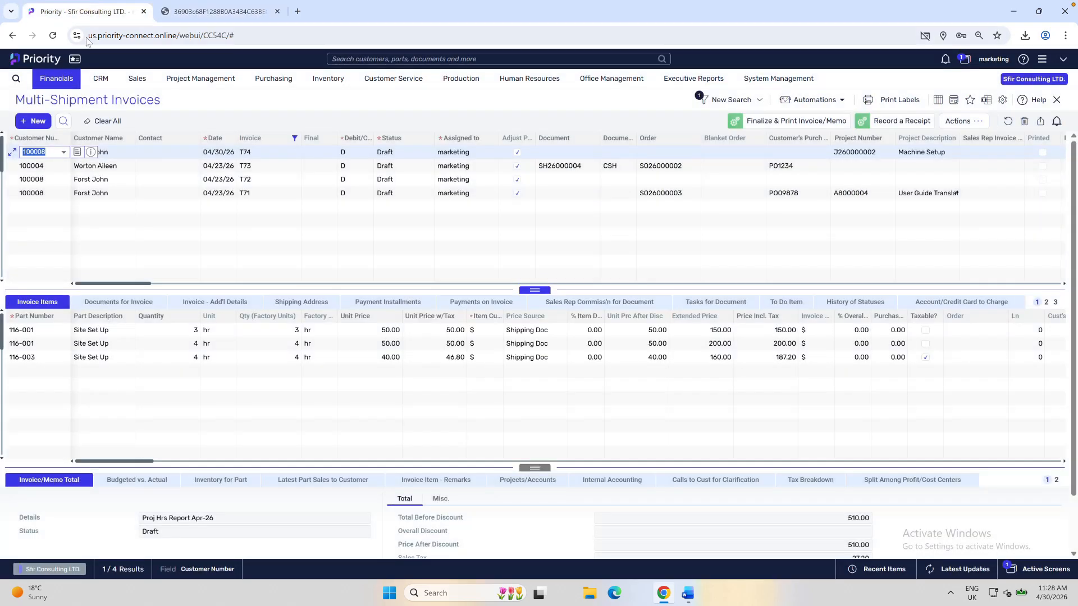
# From the selected invoice's Print Invoice/Credit Memo customization, download the "New Word template 1" file and open it in Word.
pyautogui.click(973, 124)
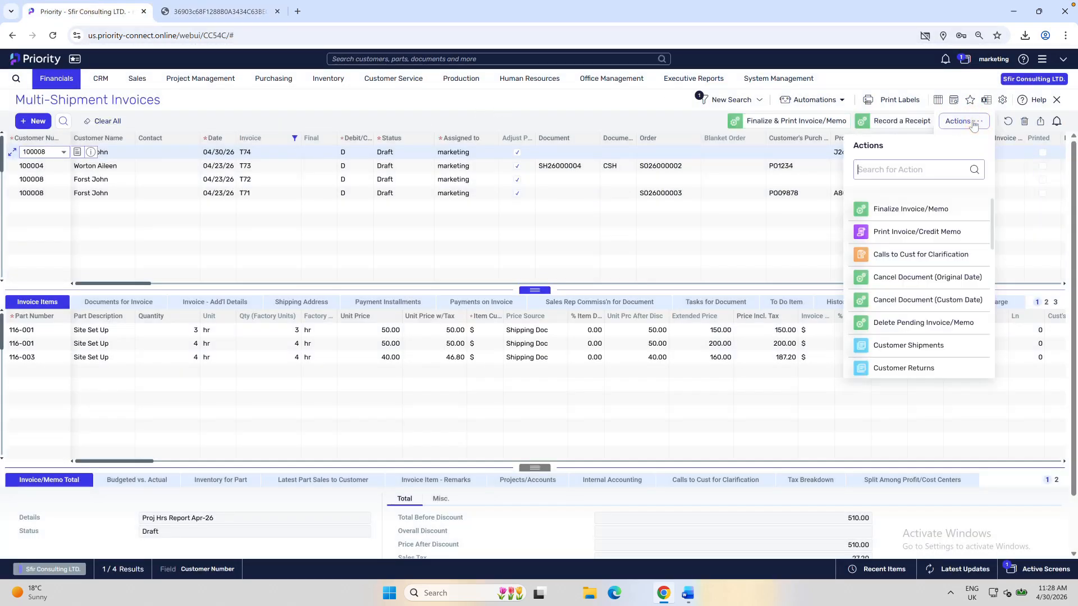
pyautogui.click(898, 235)
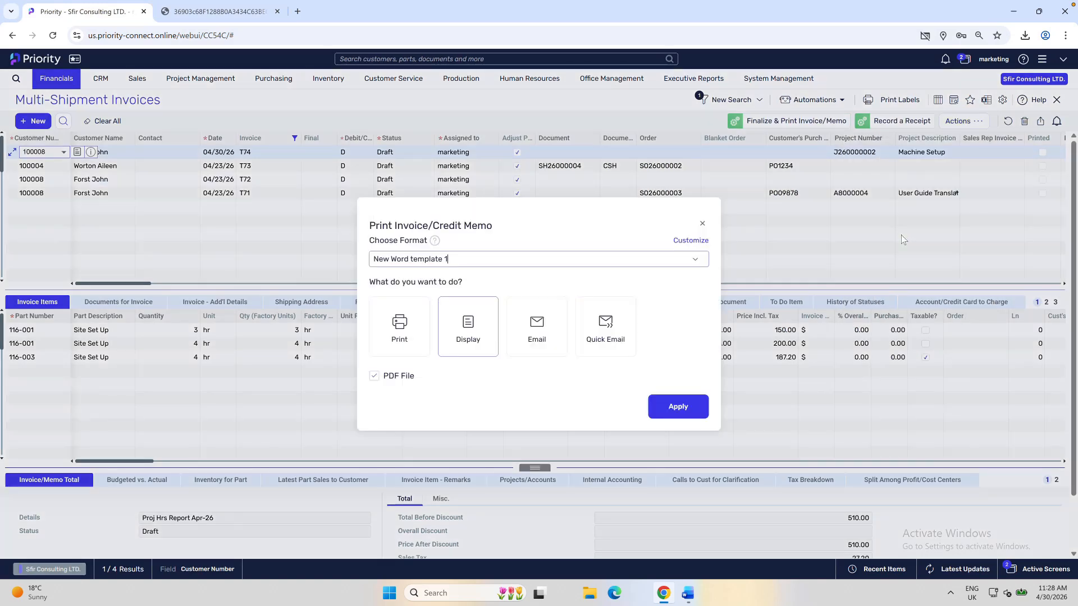
pyautogui.click(689, 240)
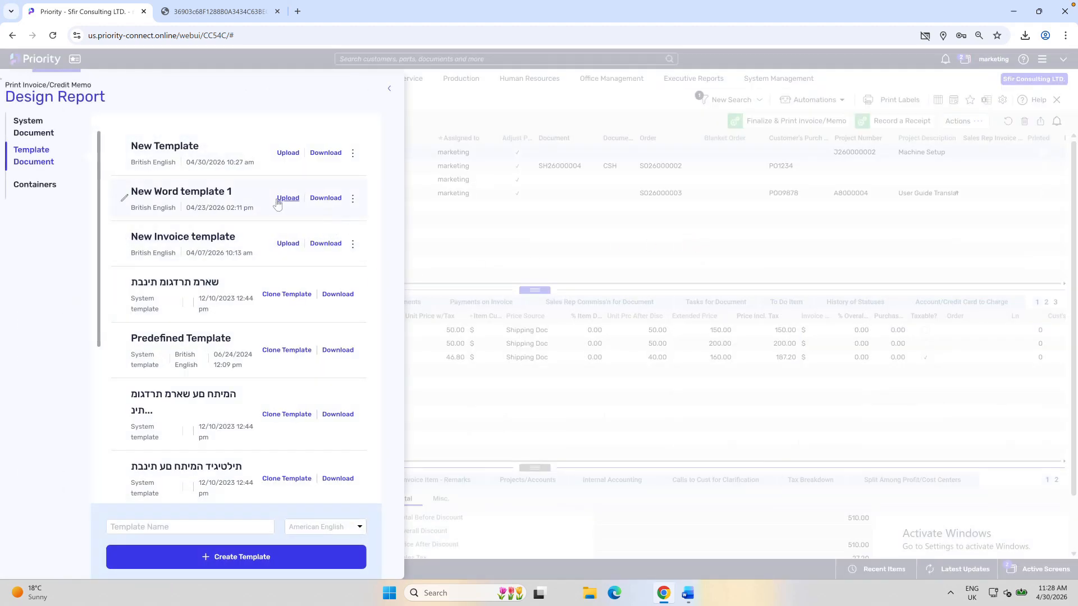
pyautogui.click(326, 199)
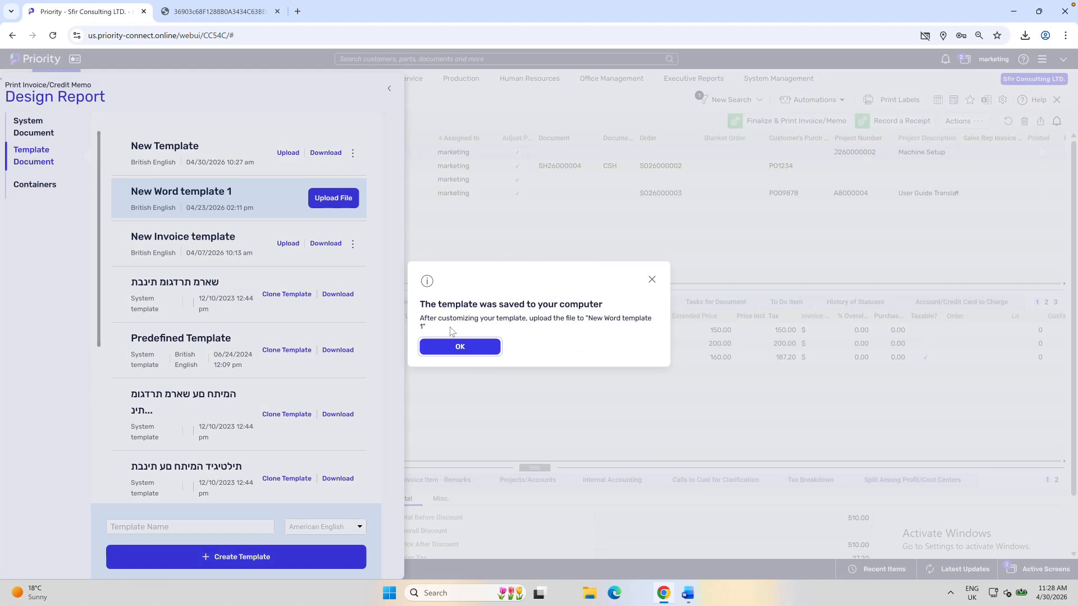
pyautogui.click(457, 344)
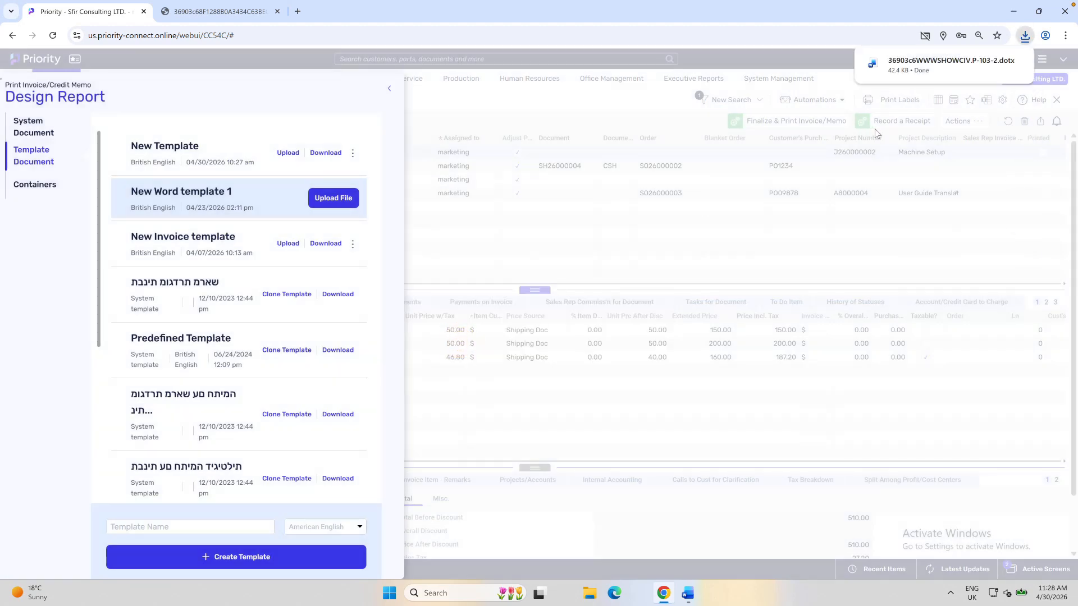
pyautogui.click(958, 65)
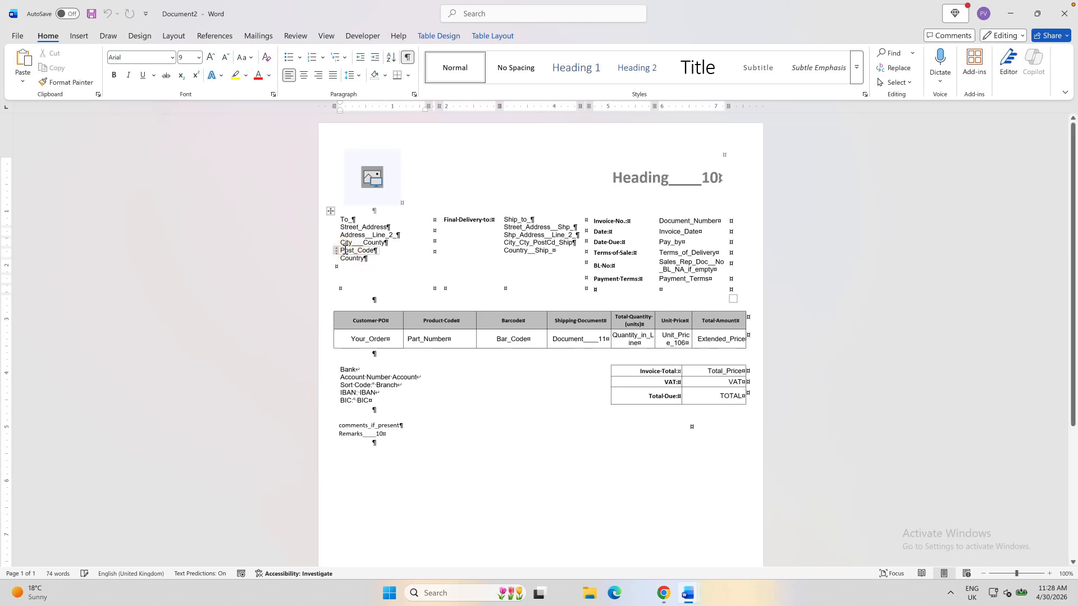
# Delete the Post_Code field and its leftover empty line from the customer address block.
pyautogui.click(333, 251)
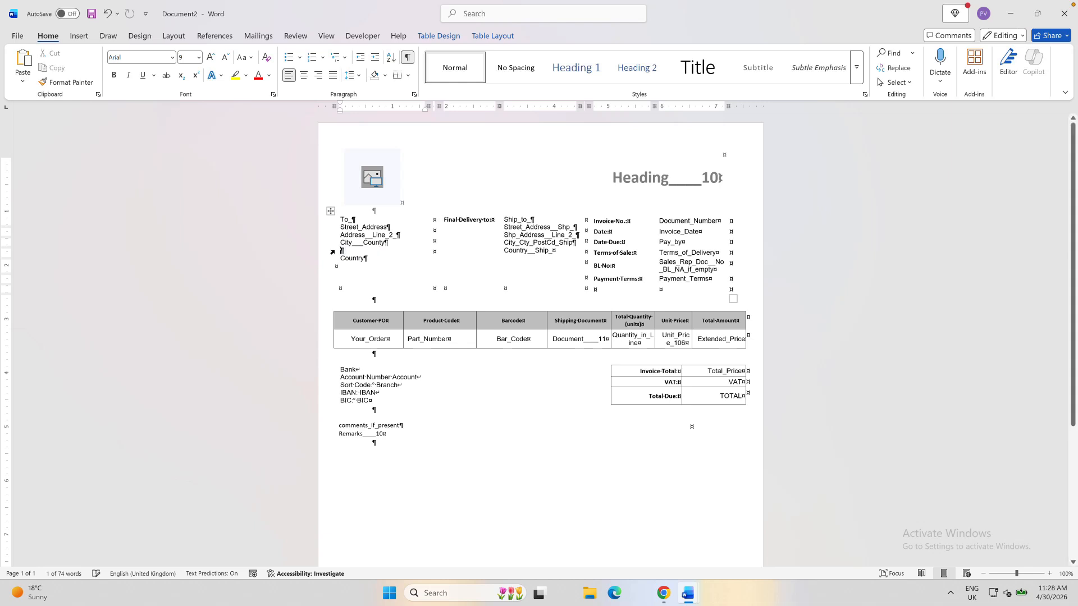
pyautogui.press('Delete')
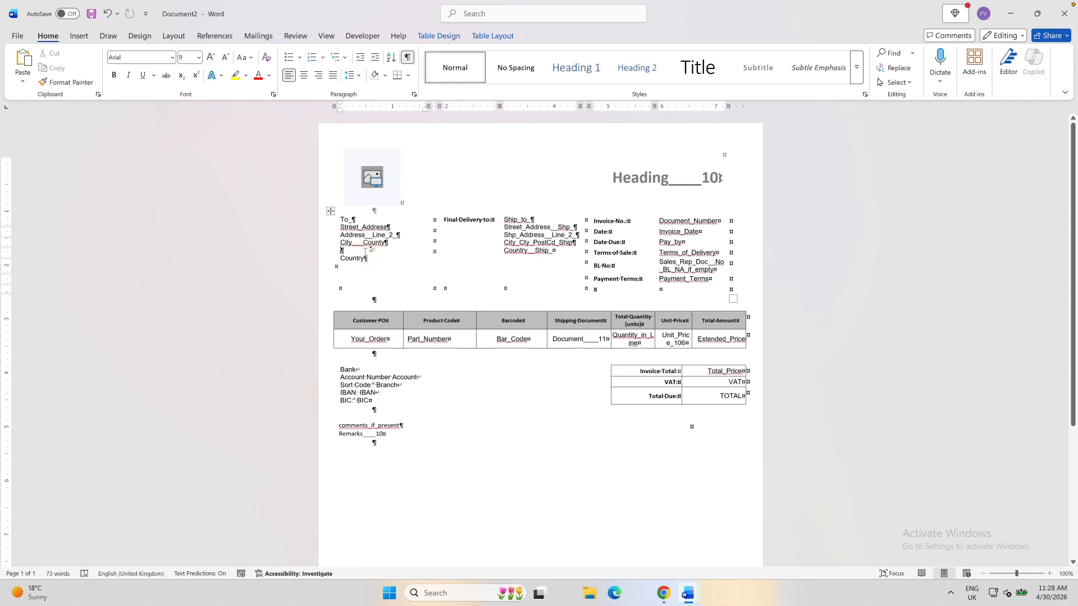
pyautogui.doubleClick(365, 252)
pyautogui.press('super+period')
pyautogui.press('Escape')
pyautogui.press('Delete')
# Save the document to the personal OneDrive as a Word Template (*.dotx) named "SFIR COnsult".
pyautogui.click(18, 35)
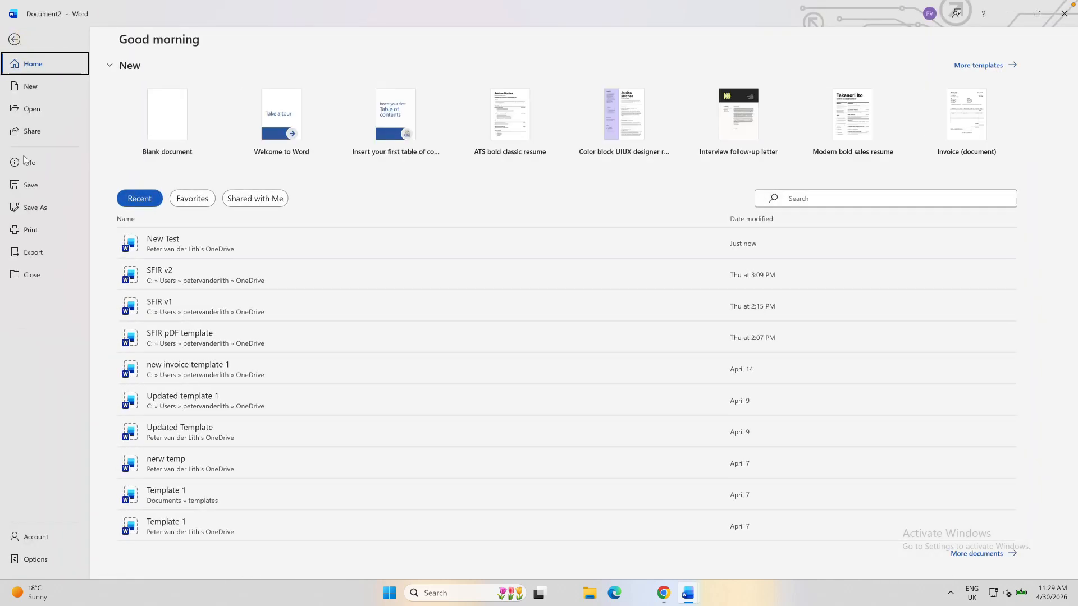
pyautogui.click(35, 207)
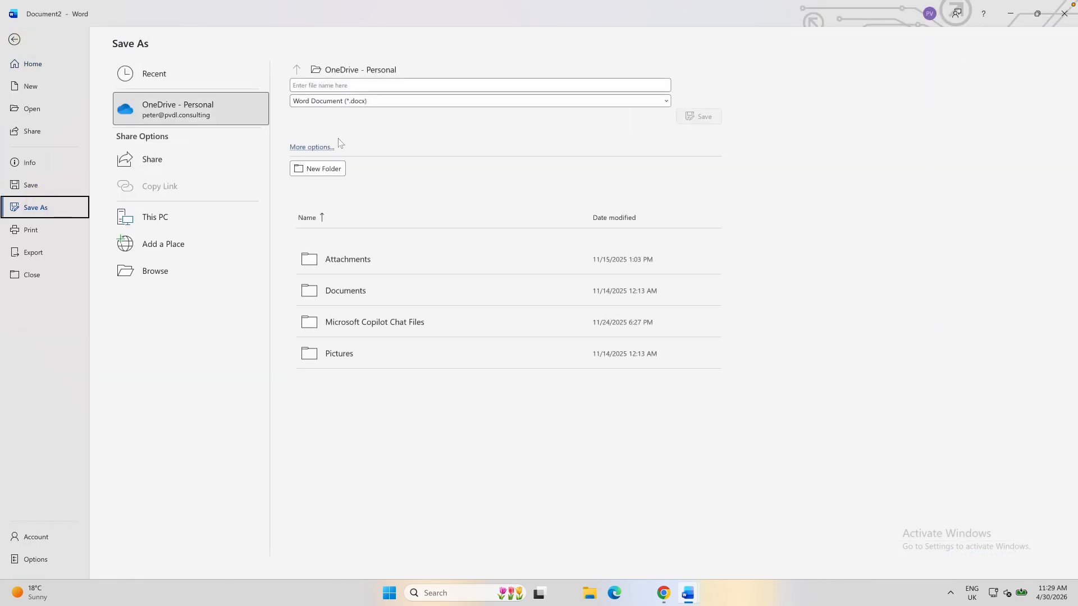
pyautogui.click(354, 83)
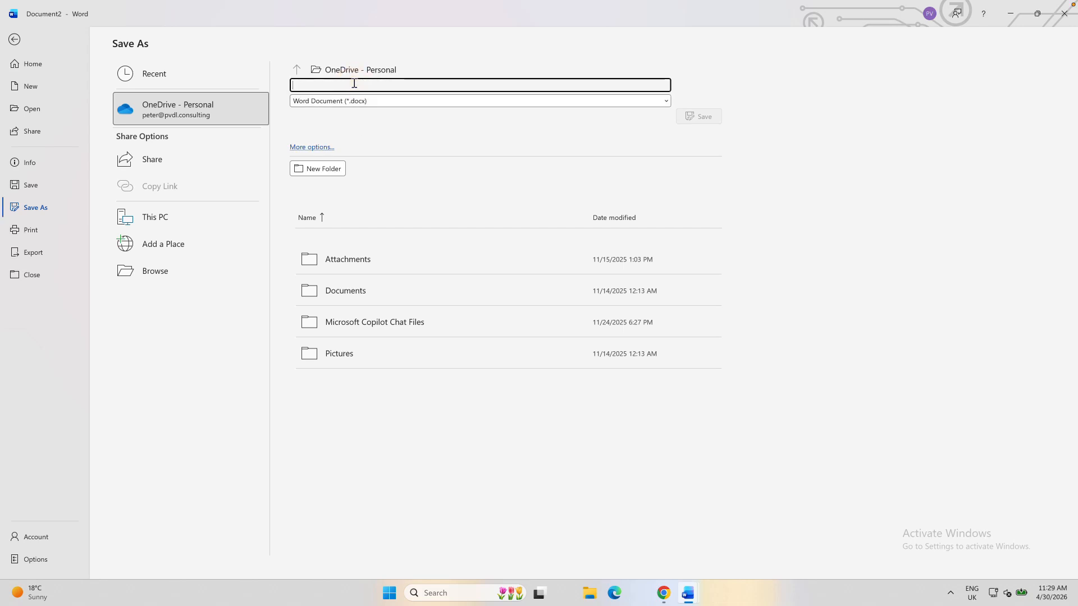
pyautogui.write('SFIR COnsult')
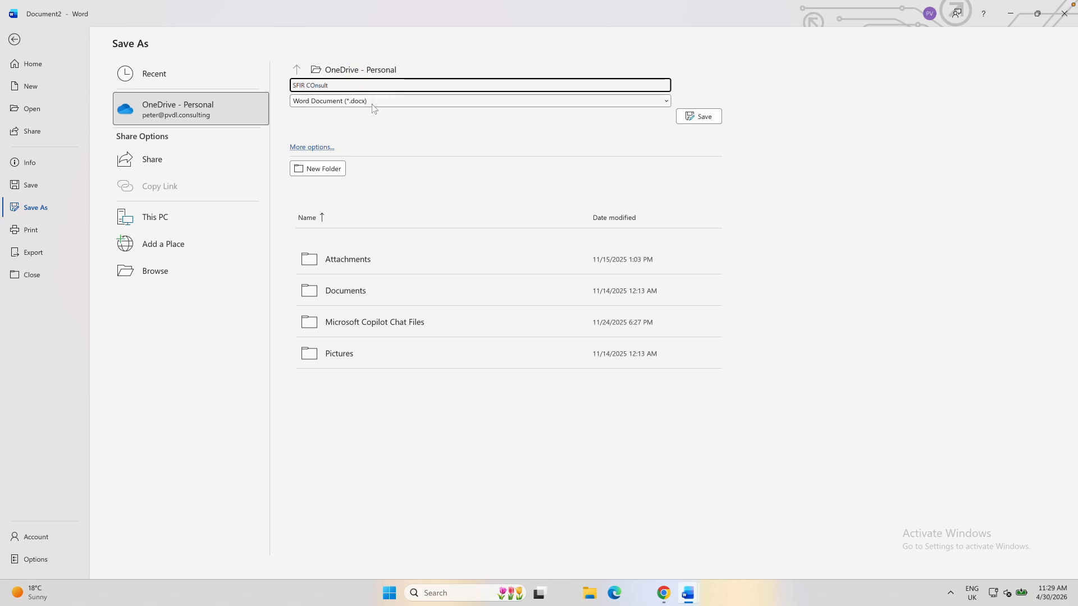
pyautogui.click(397, 101)
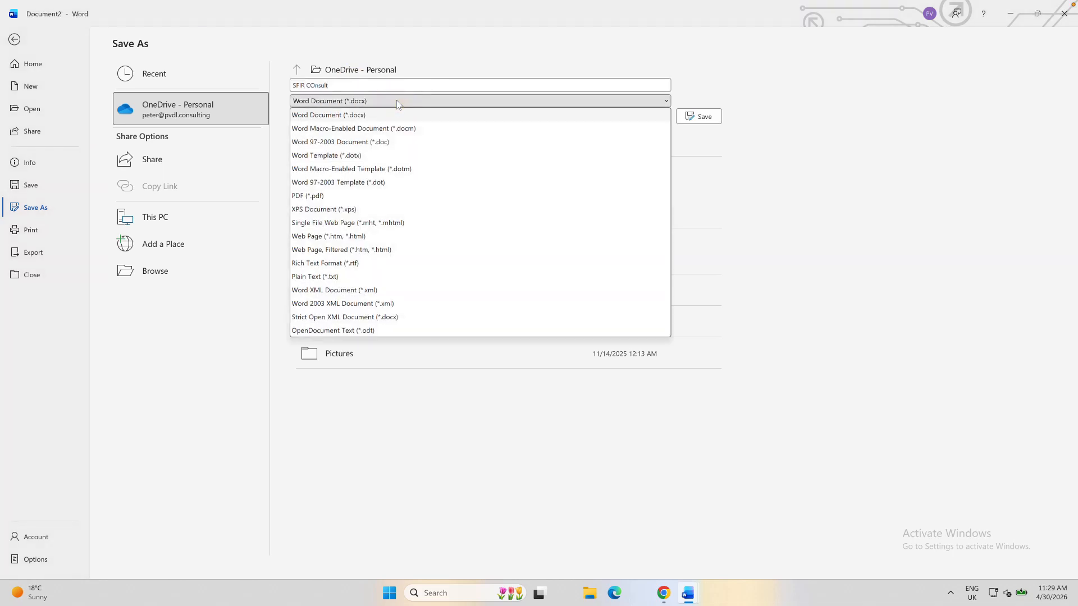
pyautogui.click(346, 156)
pyautogui.click(708, 115)
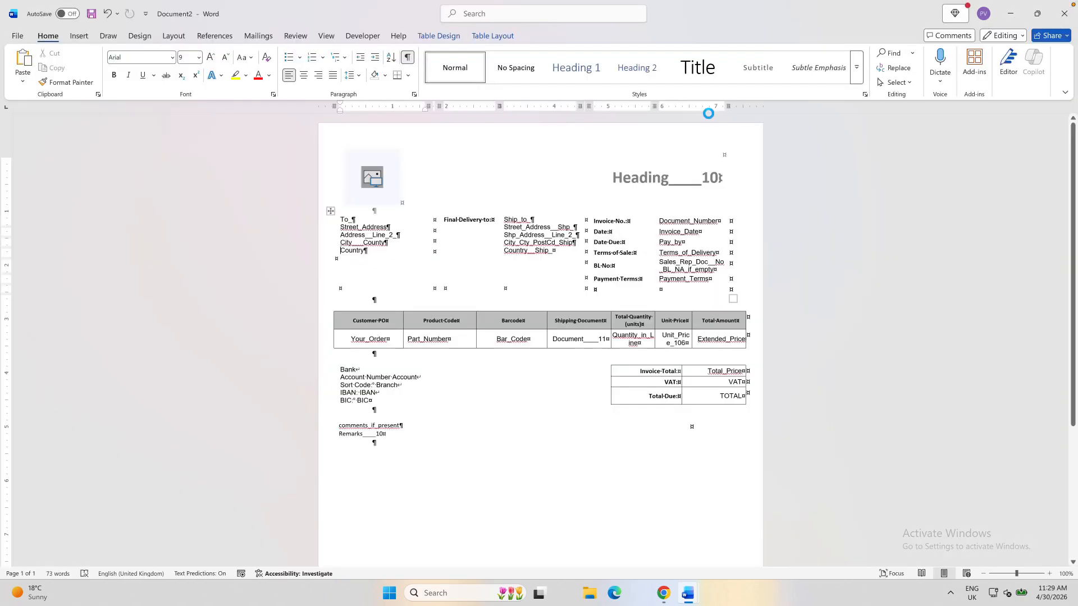
# Switch back to Priority and upload the "SFIR pDF template" file from the personal OneDrive to the "New Word template 1" entry.
pyautogui.click(668, 597)
pyautogui.click(328, 198)
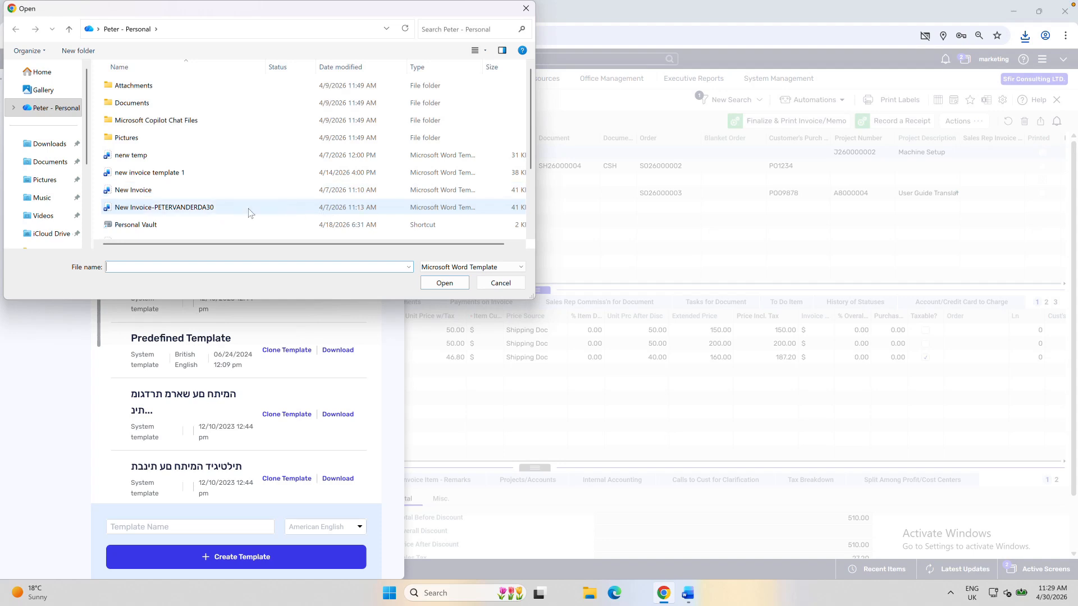
pyautogui.scroll(-2, 215, 213)
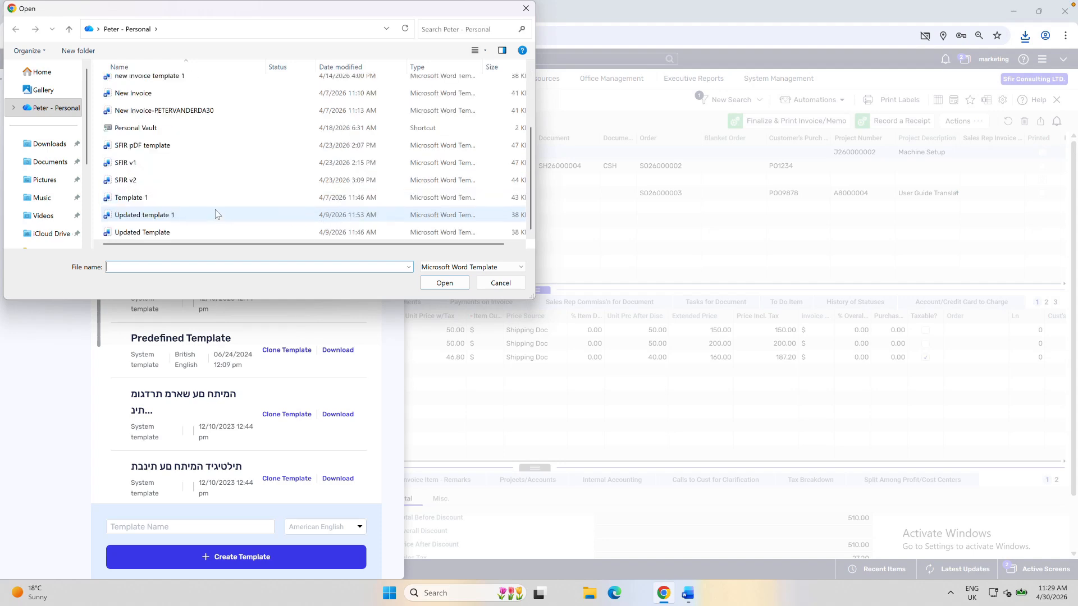
pyautogui.click(42, 144)
pyautogui.click(43, 108)
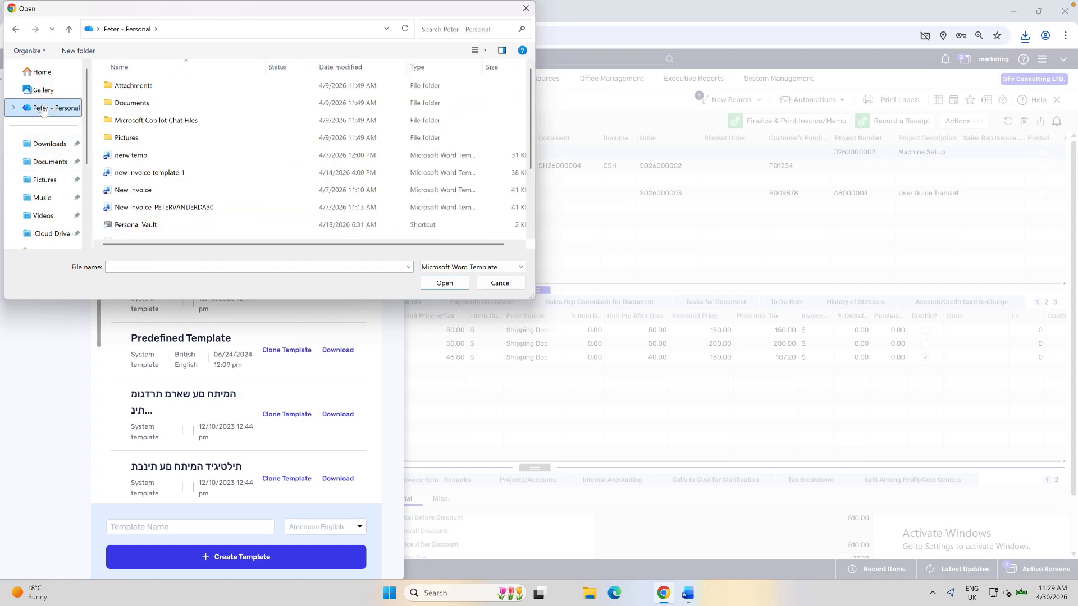
pyautogui.scroll(-2, 149, 185)
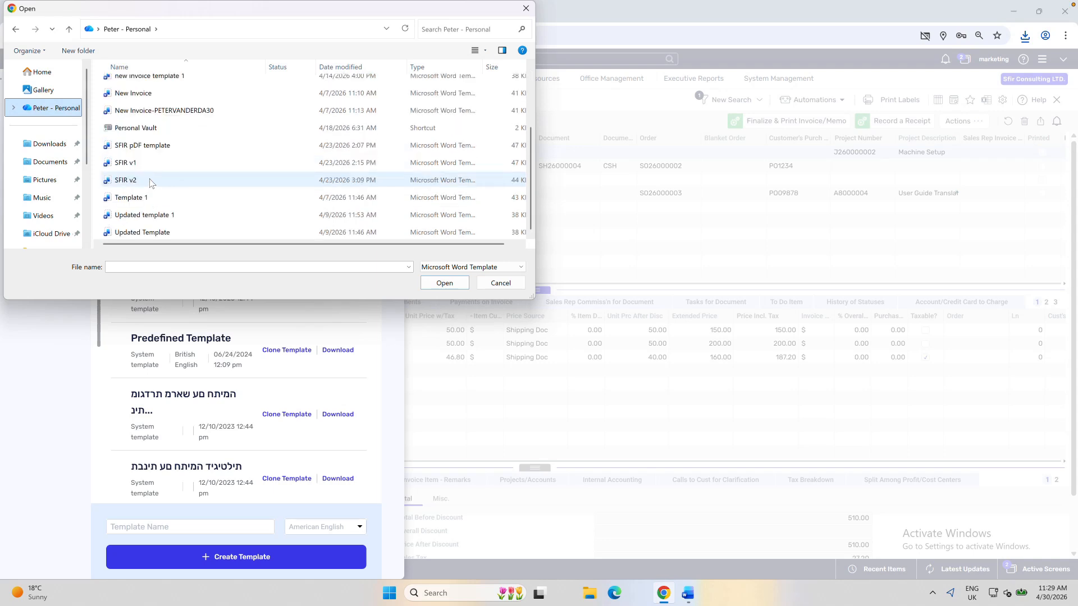
pyautogui.doubleClick(154, 147)
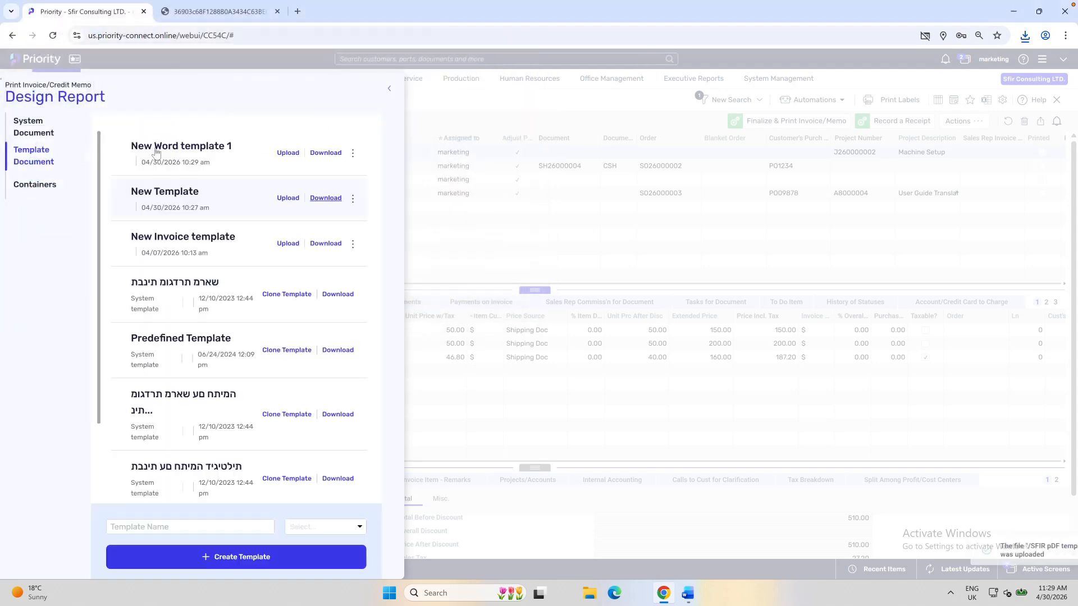